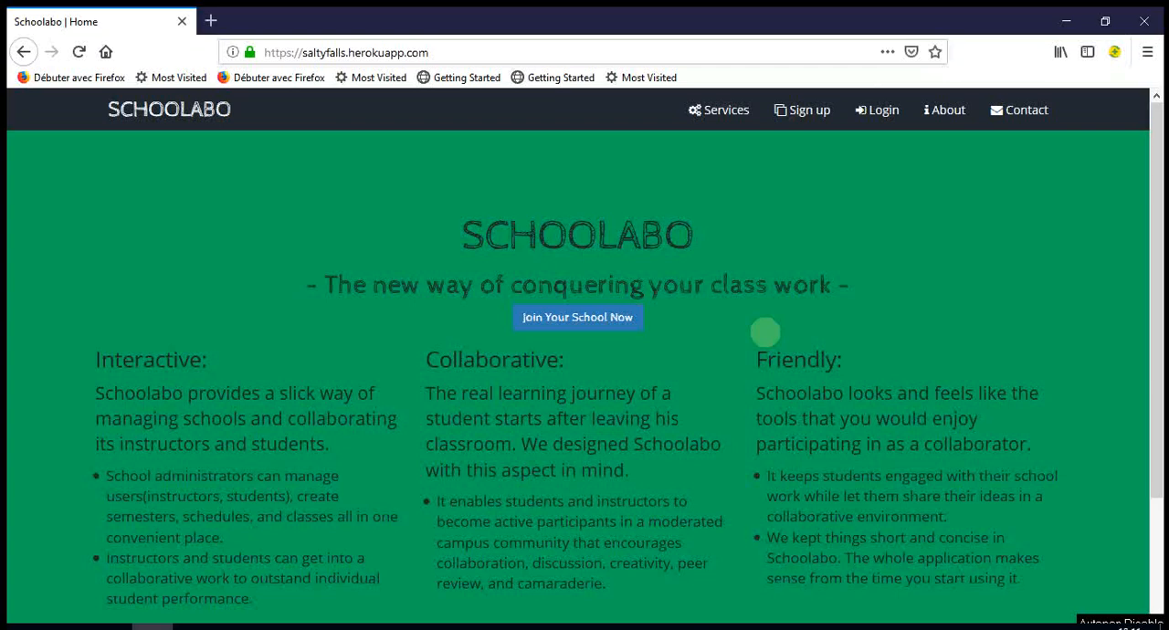
- Log in to Schoolabo with the administrator's e-mail and account password, declining to save the login in the browser
{"action": "left_click", "coordinate": [884, 116]}
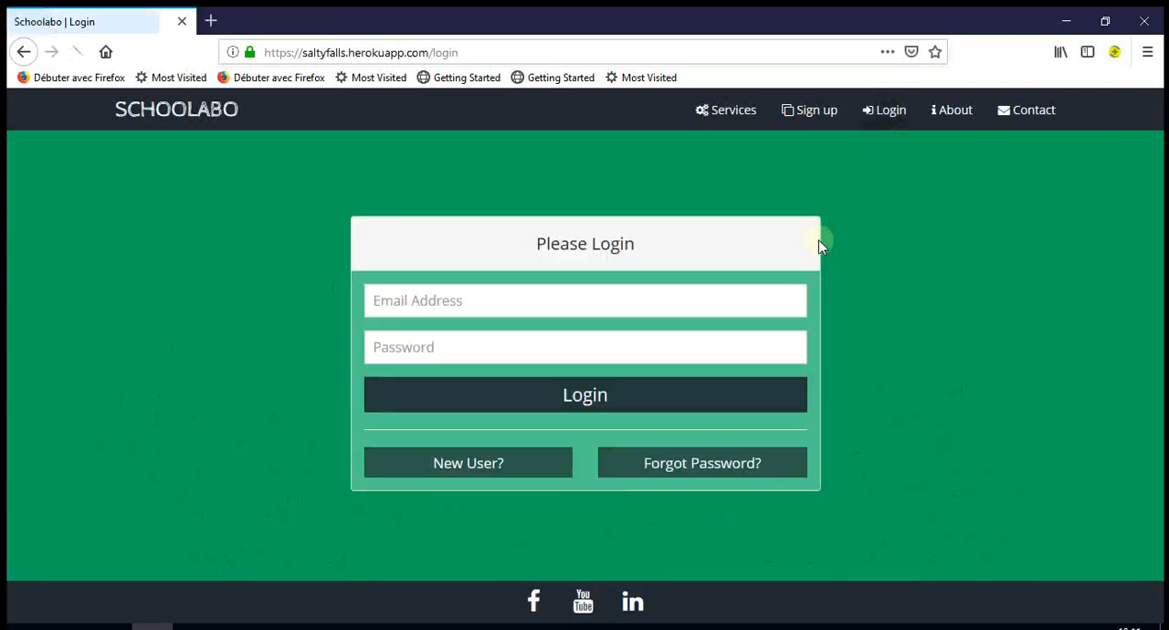
{"action": "left_click", "coordinate": [597, 301]}
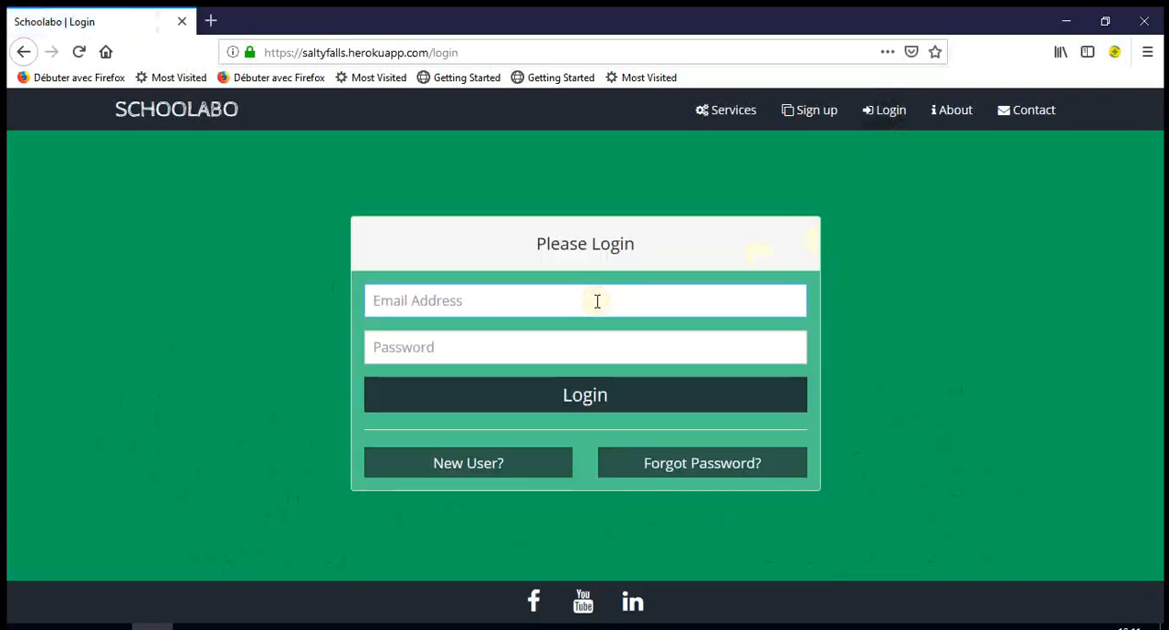
{"action": "type", "text": "h"}
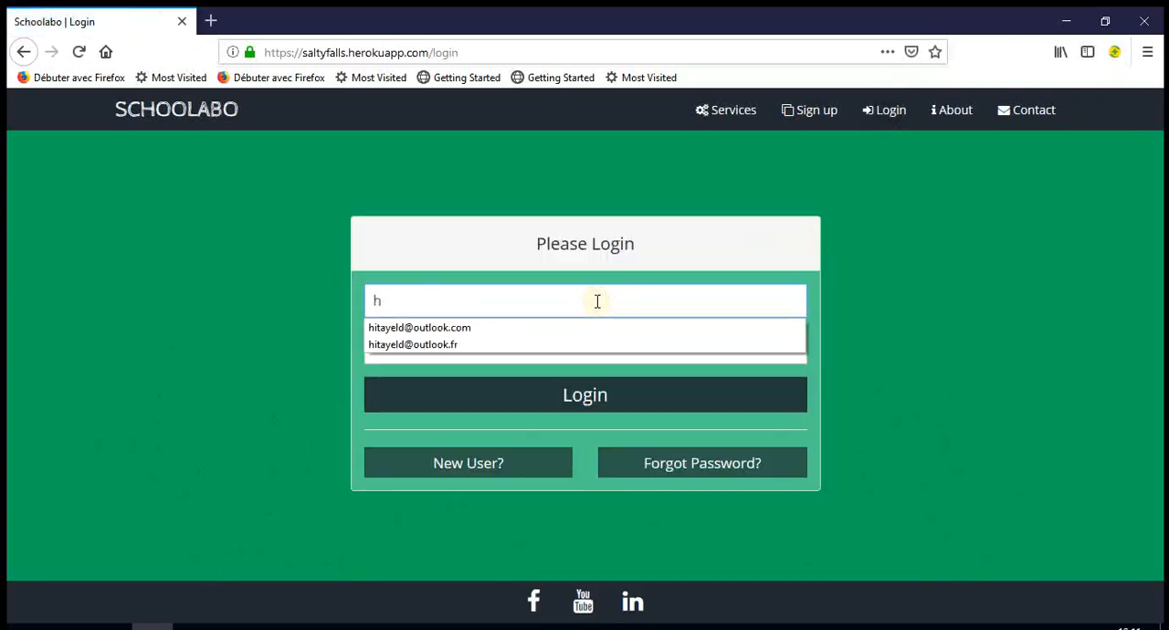
{"action": "left_click", "coordinate": [592, 328]}
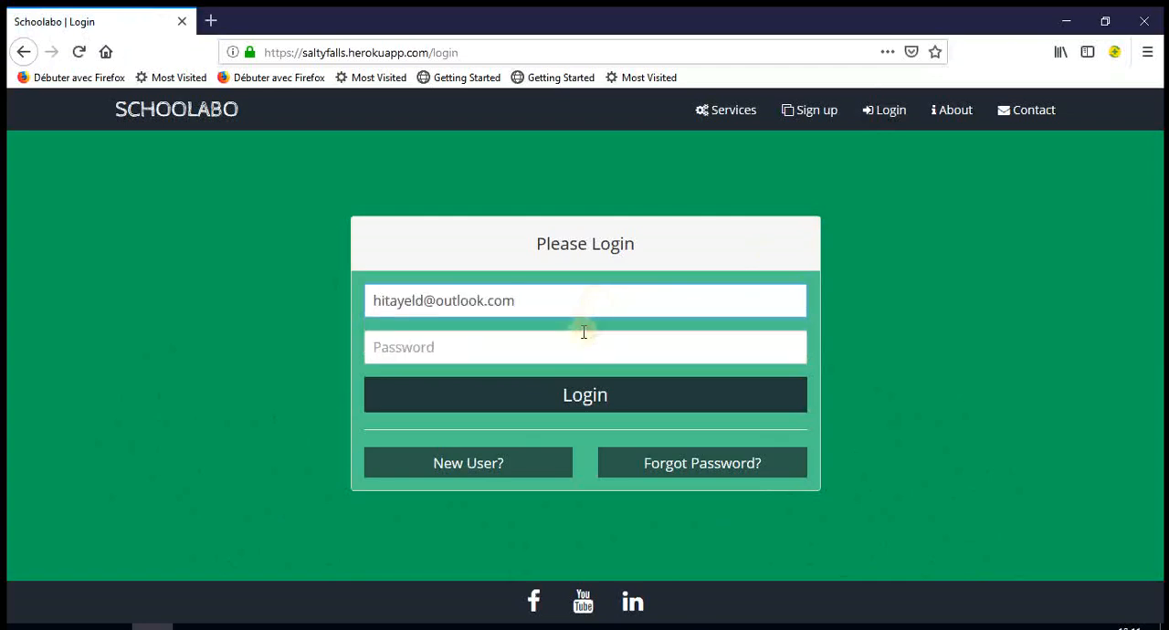
{"action": "left_click", "coordinate": [564, 340]}
{"action": "type", "text": "**"}
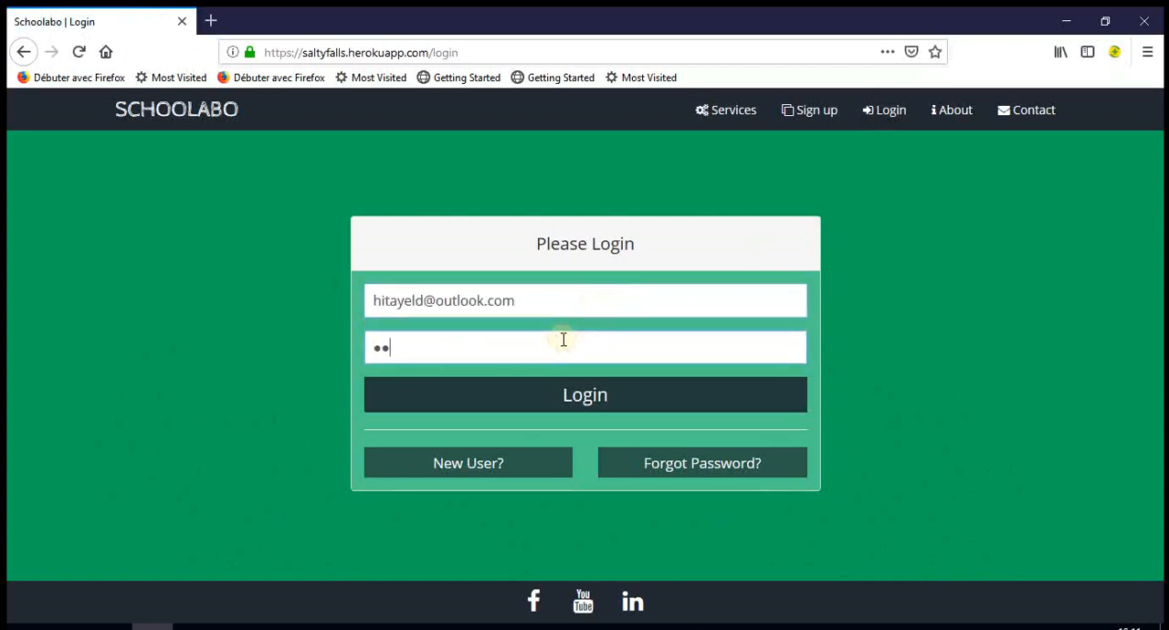
{"action": "type", "text": "******"}
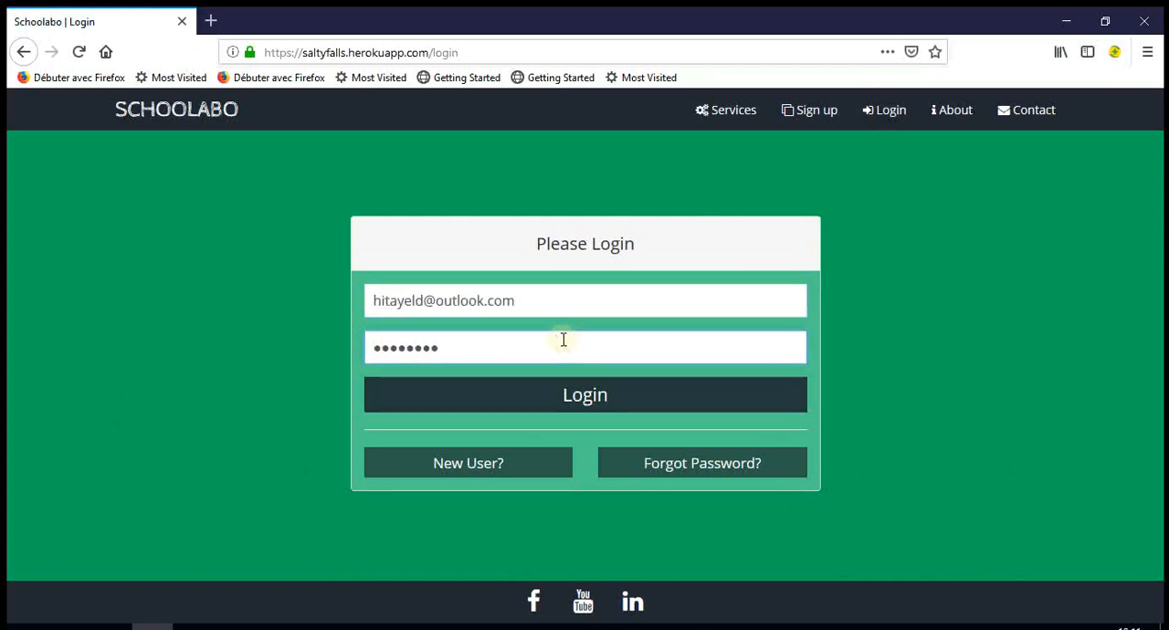
{"action": "key", "text": "Return"}
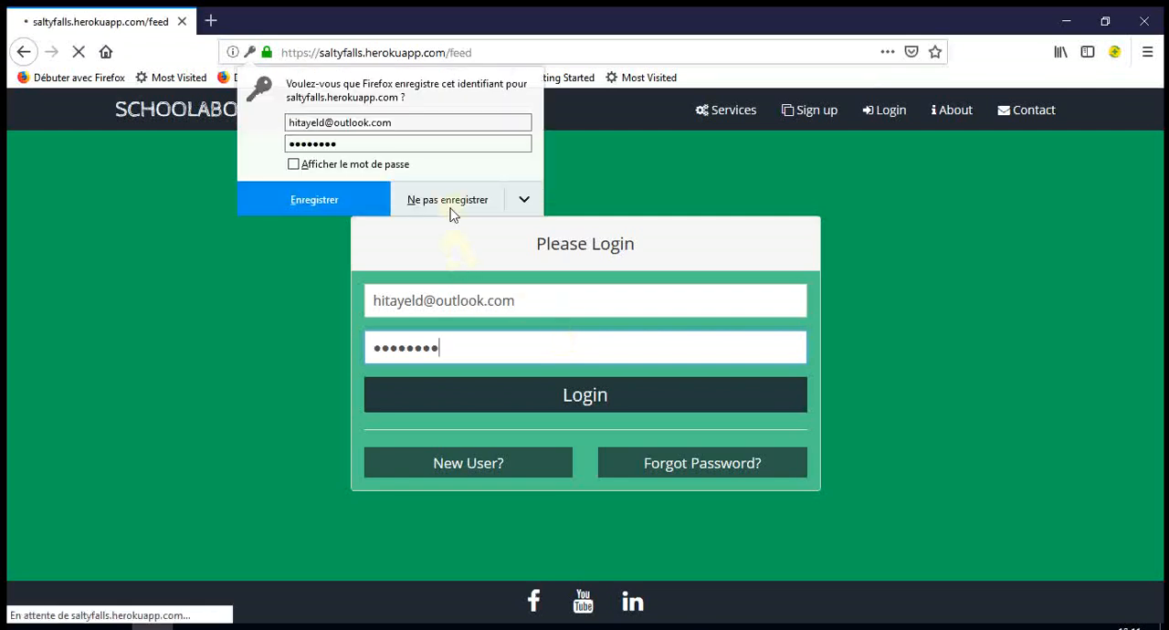
{"action": "left_click", "coordinate": [447, 202]}
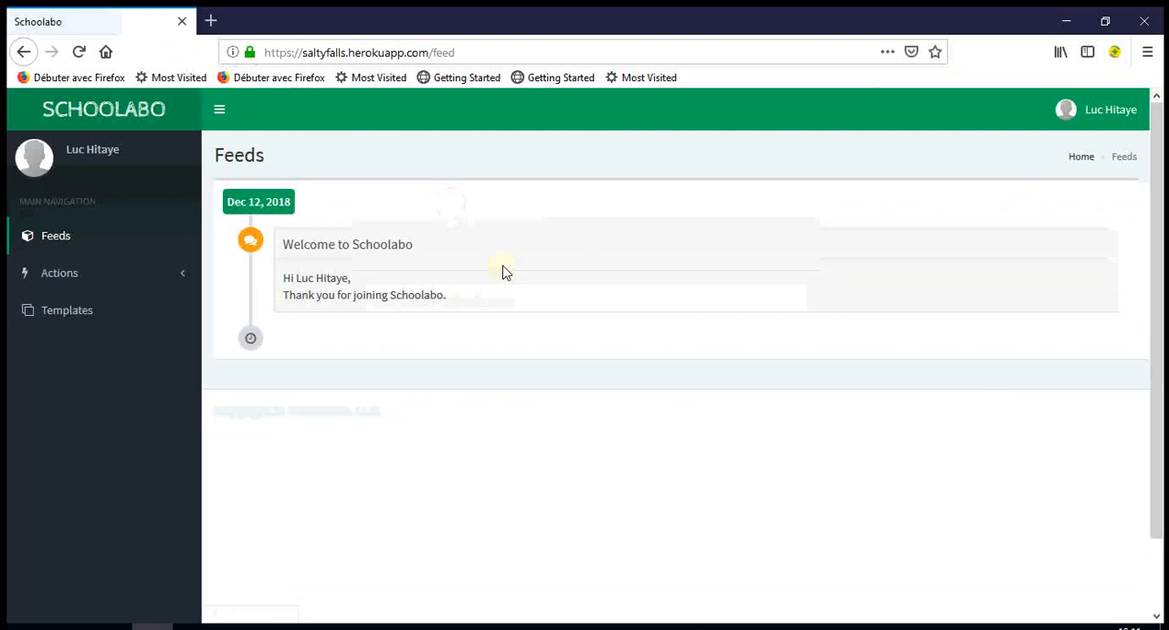
- Look over the instructors list under Manage Users and the page of exportable Excel templates
{"action": "left_click", "coordinate": [179, 276]}
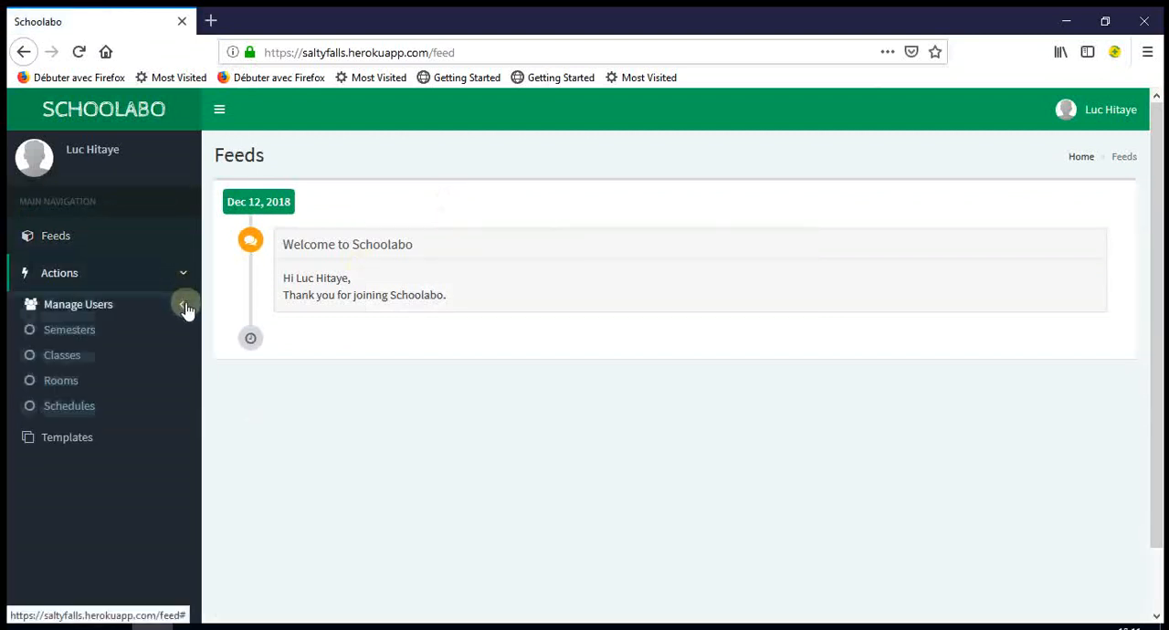
{"action": "left_click", "coordinate": [183, 307]}
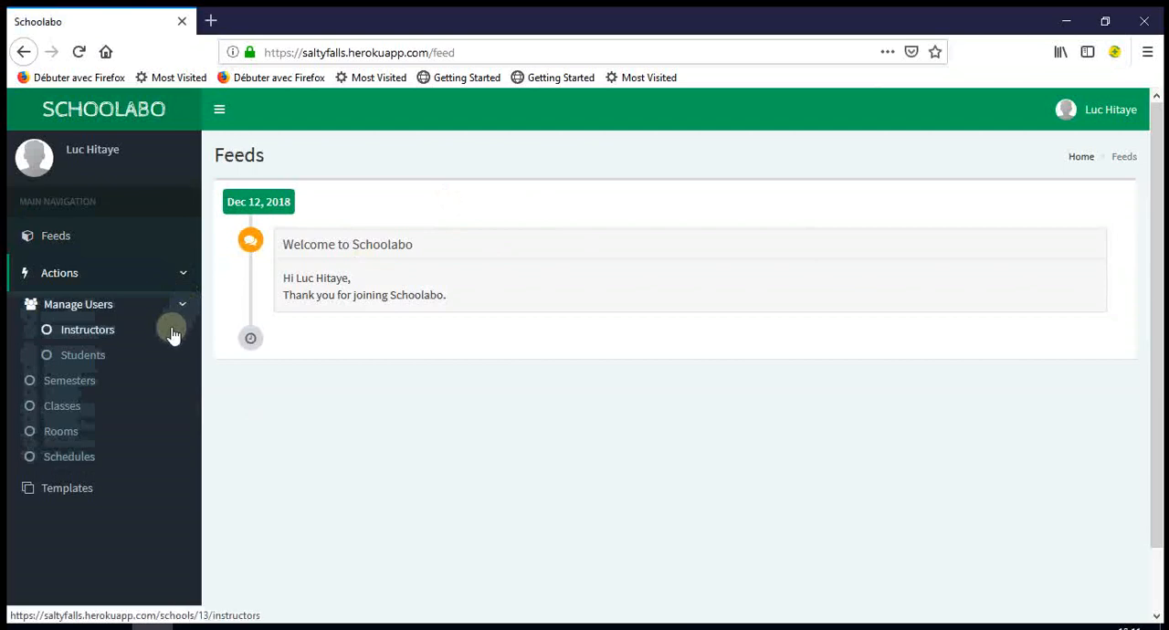
{"action": "left_click", "coordinate": [174, 334]}
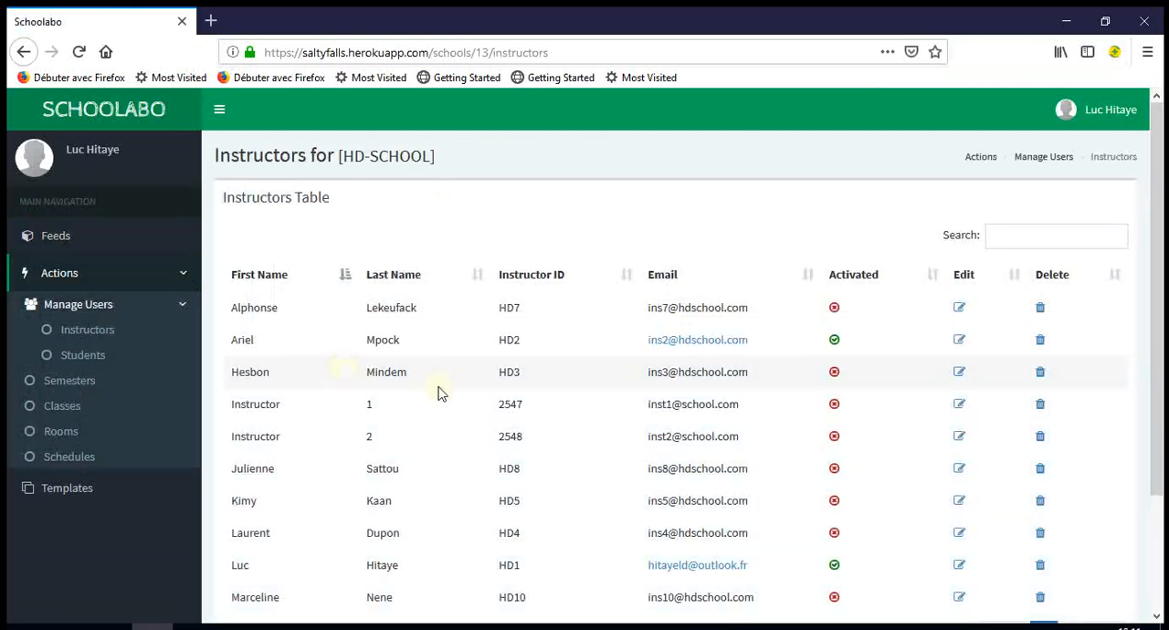
{"action": "scroll", "coordinate": [438, 393], "scroll_direction": "down", "scroll_amount": 3}
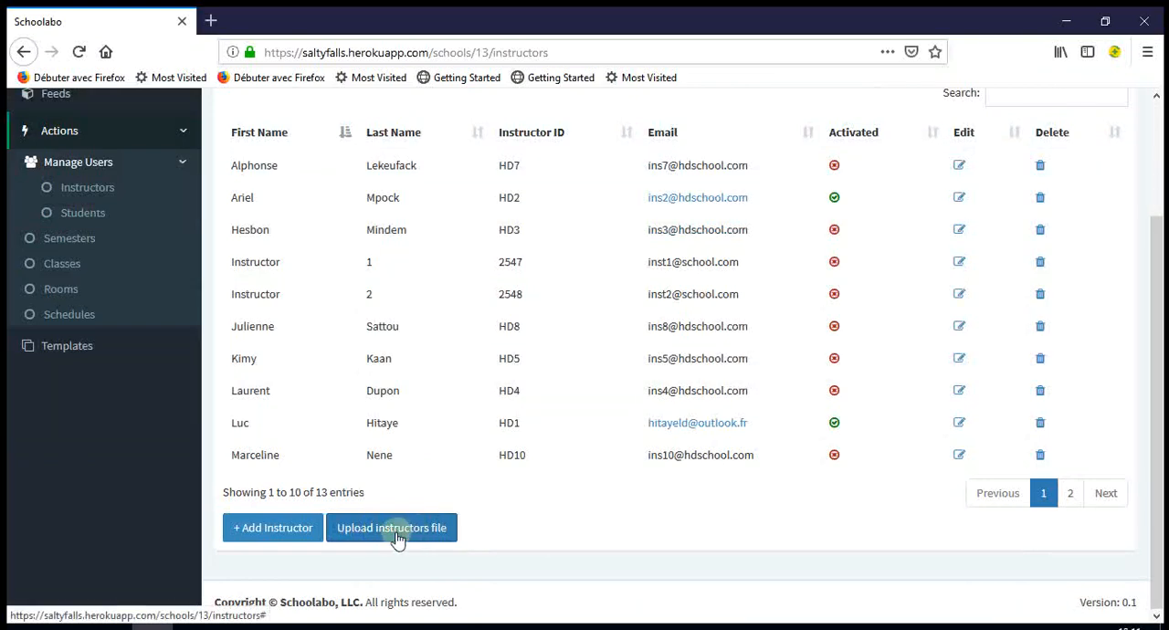
{"action": "left_click", "coordinate": [78, 347]}
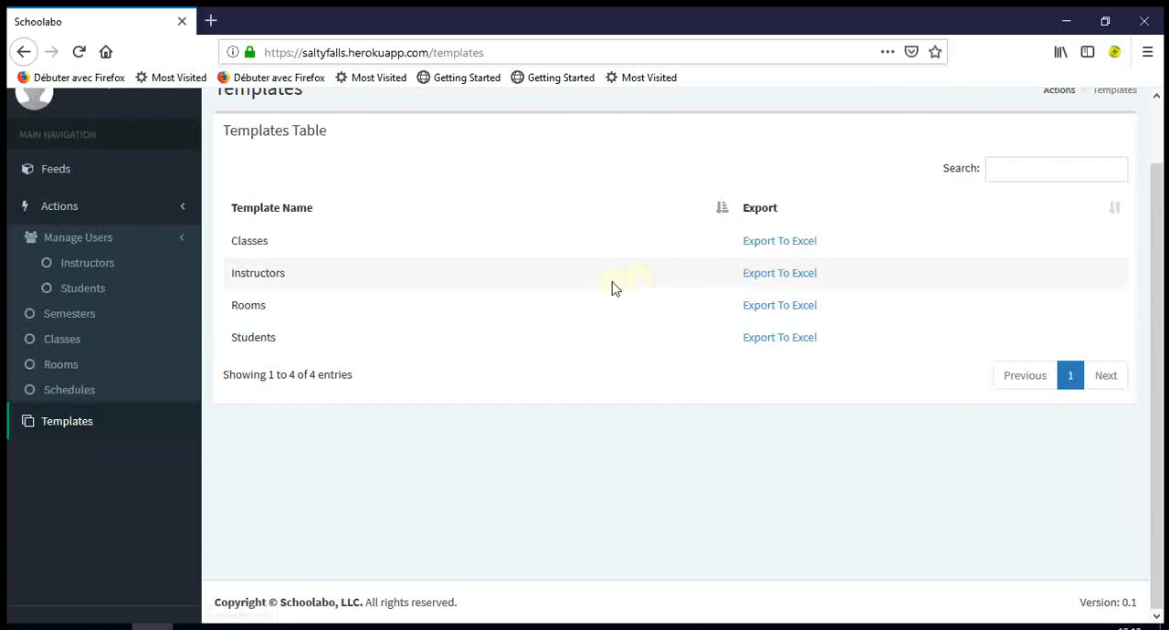
- Return to the instructors list, start a new instructor entry, and enter the instructor's first and last name
{"action": "left_click", "coordinate": [99, 274]}
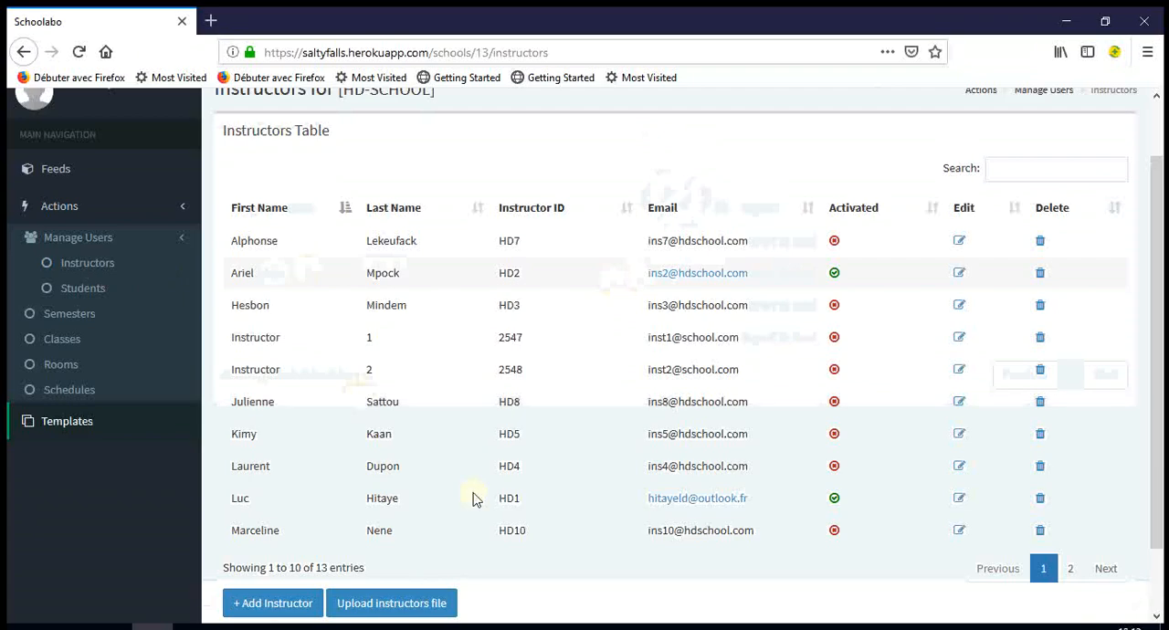
{"action": "scroll", "coordinate": [482, 536], "scroll_direction": "down", "scroll_amount": 2}
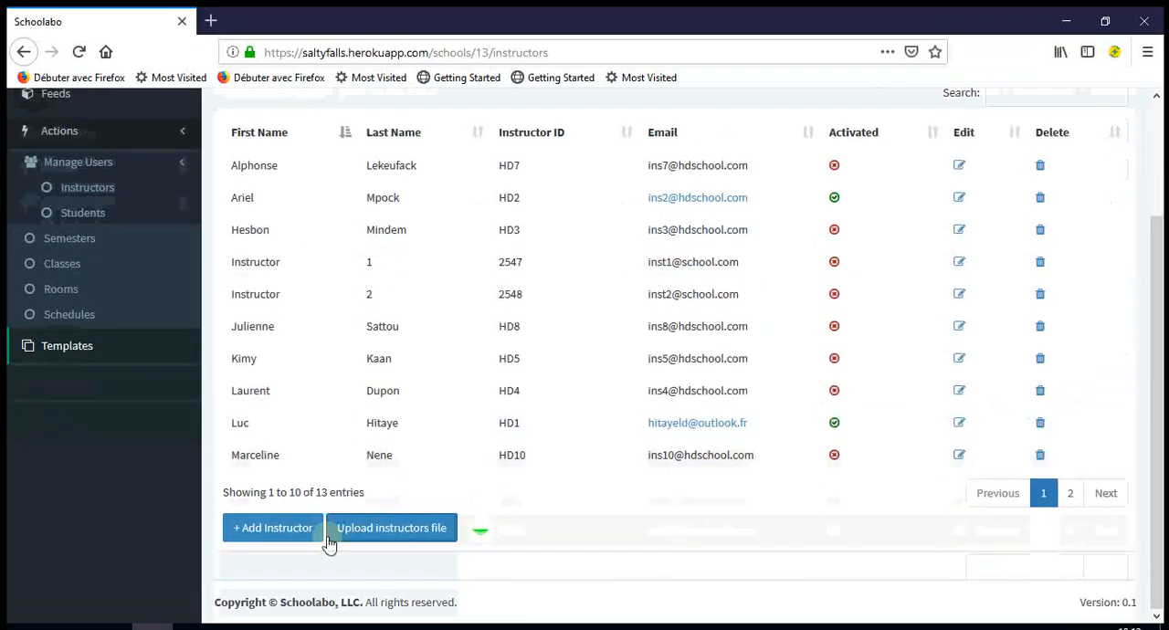
{"action": "left_click", "coordinate": [271, 535]}
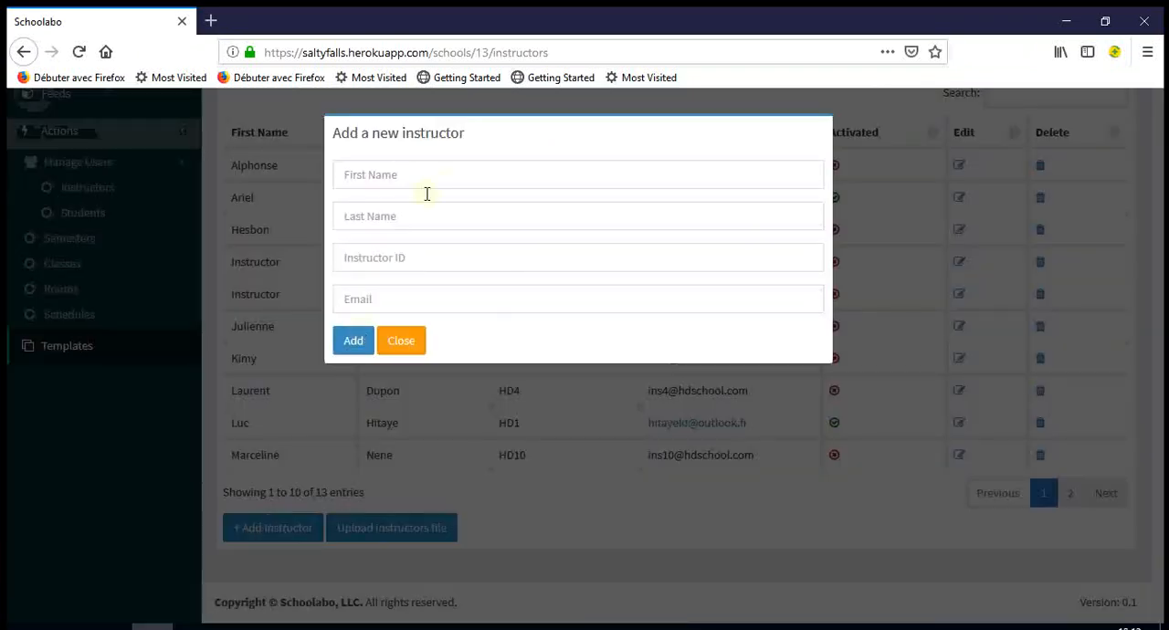
{"action": "left_click", "coordinate": [448, 182]}
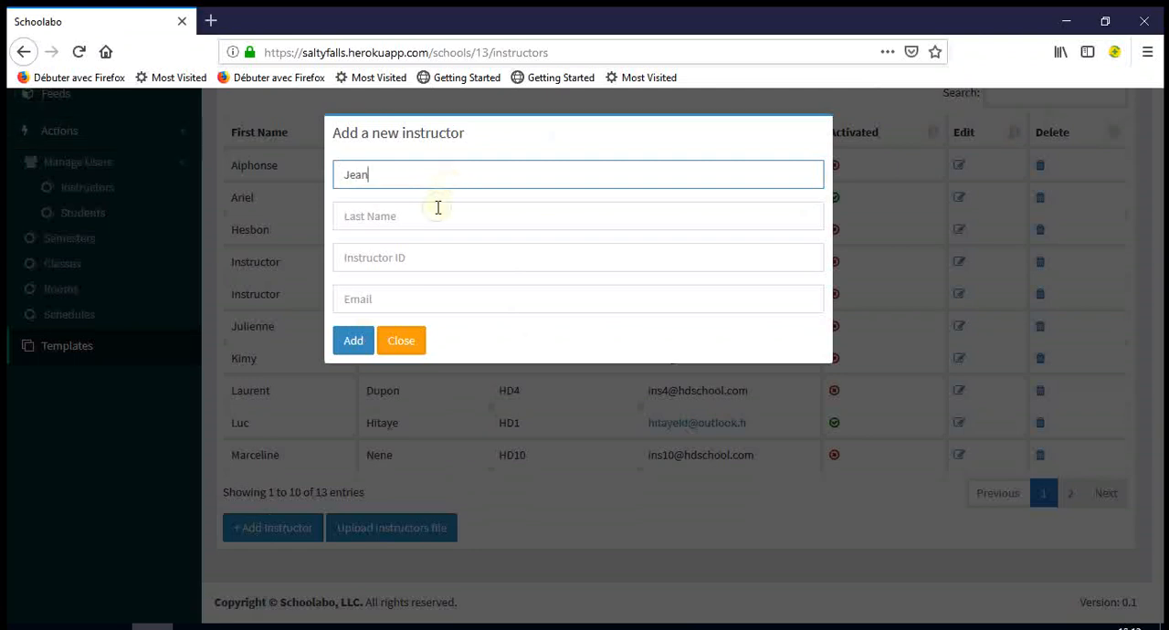
{"action": "left_click", "coordinate": [438, 207]}
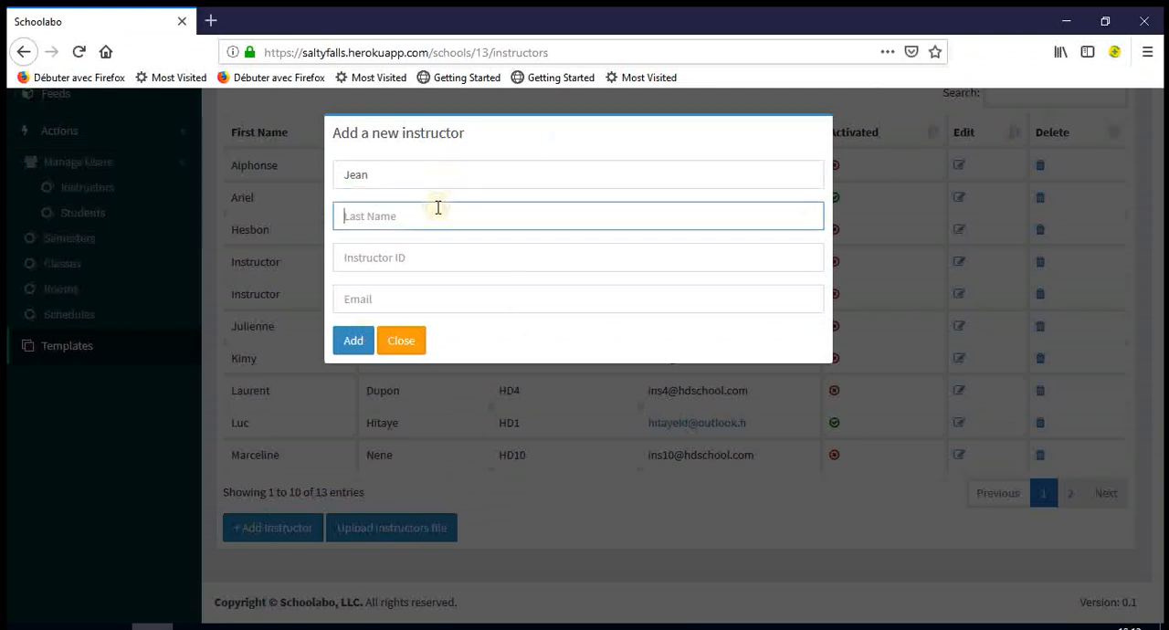
- Leave the Instructor ID blank, enter the instructor's e-mail address, and add the instructor to the school
{"action": "left_click", "coordinate": [418, 255]}
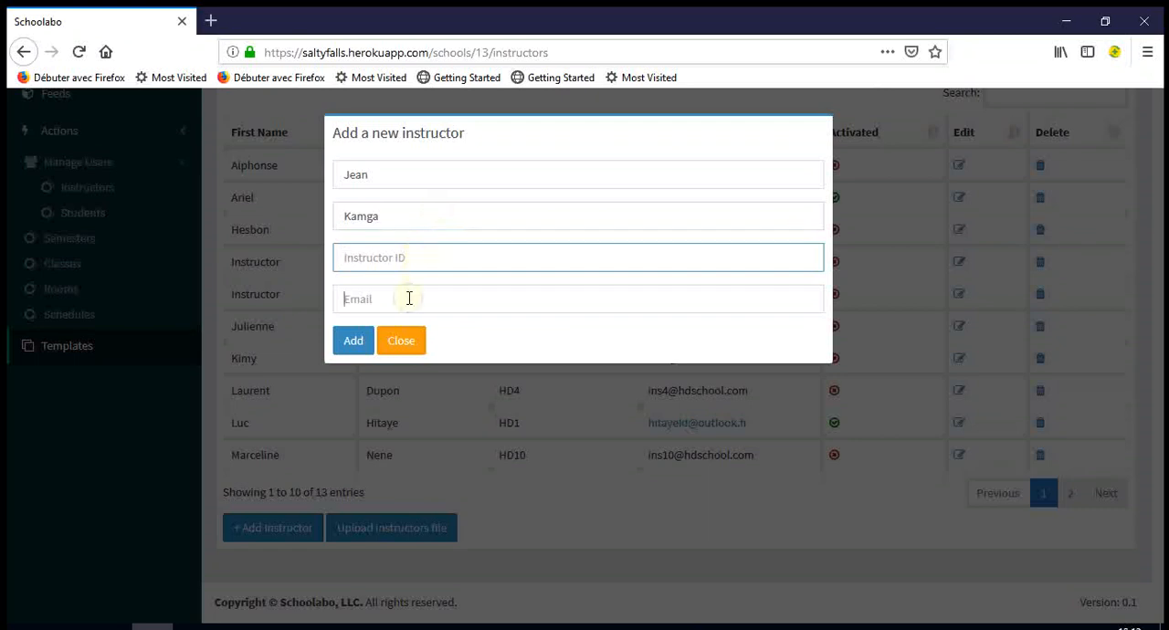
{"action": "left_click", "coordinate": [409, 299]}
{"action": "type", "text": "hi"}
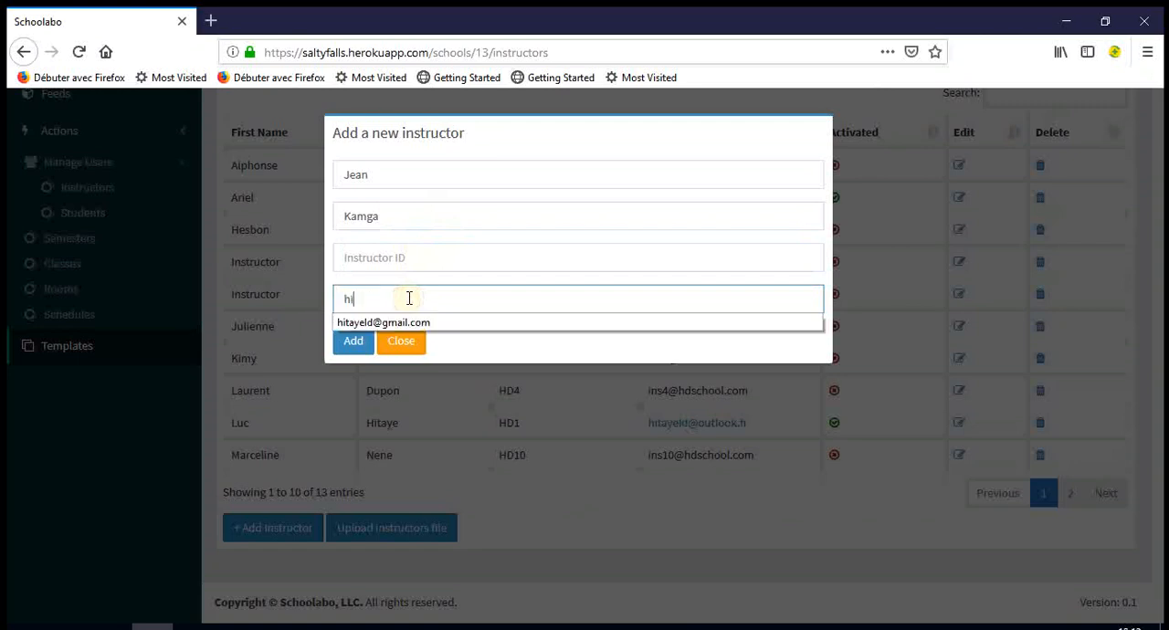
{"action": "type", "text": "tay"}
{"action": "left_click", "coordinate": [415, 322]}
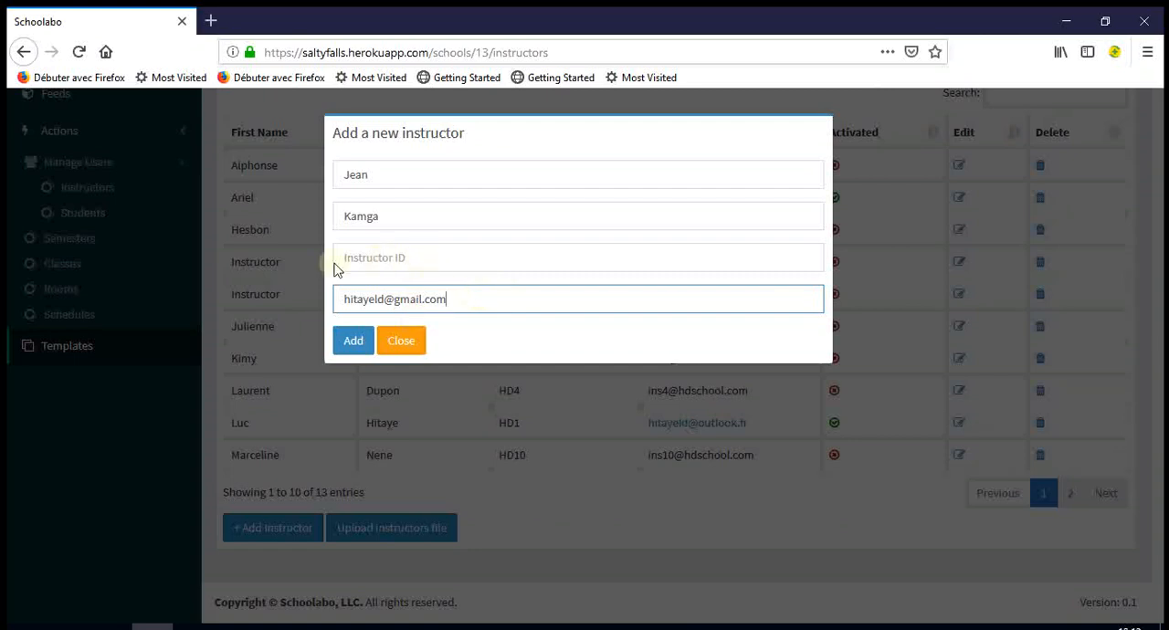
{"action": "left_click", "coordinate": [354, 343]}
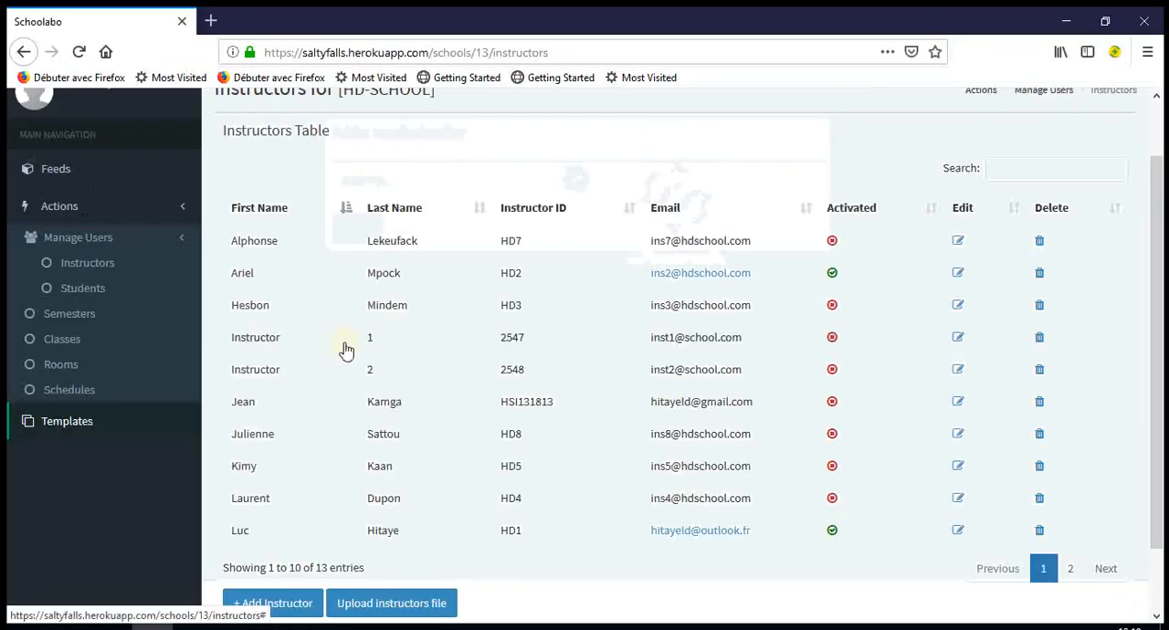
- Check both pages of the instructors table and examine the new instructor's ID
{"action": "scroll", "coordinate": [489, 455], "scroll_direction": "down", "scroll_amount": 2}
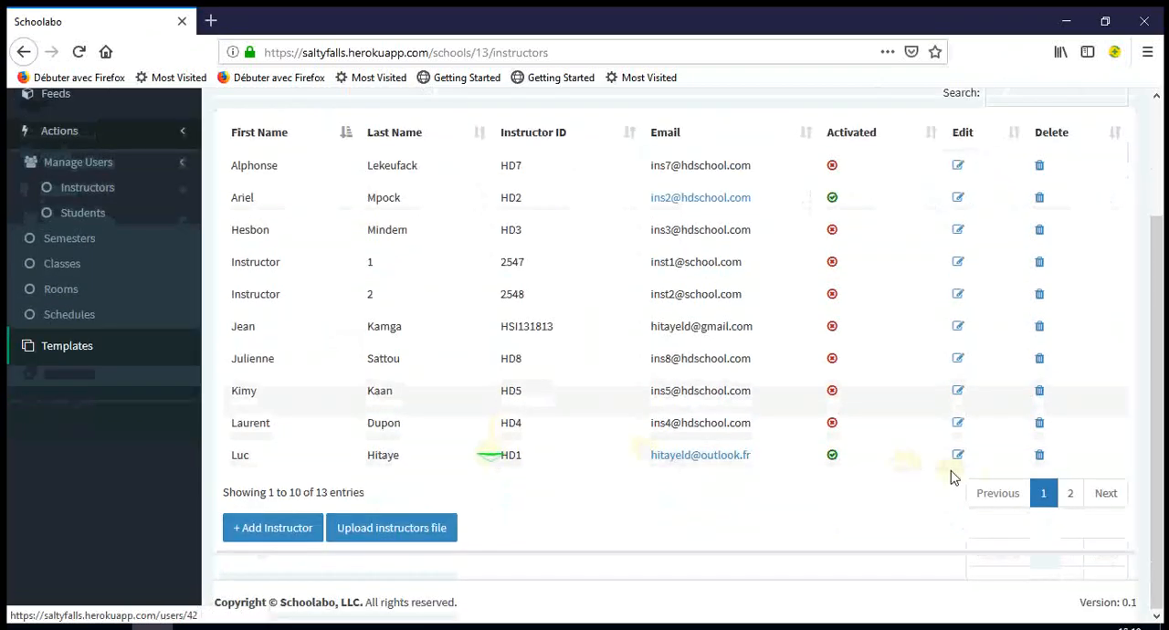
{"action": "left_click", "coordinate": [1070, 494]}
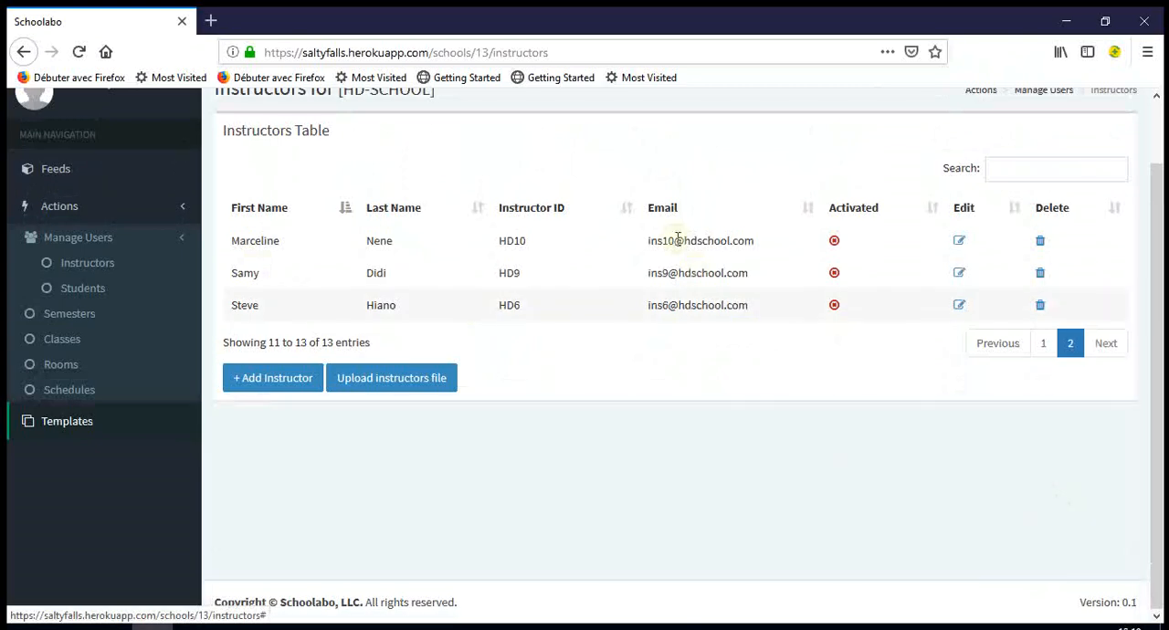
{"action": "left_click", "coordinate": [1043, 345]}
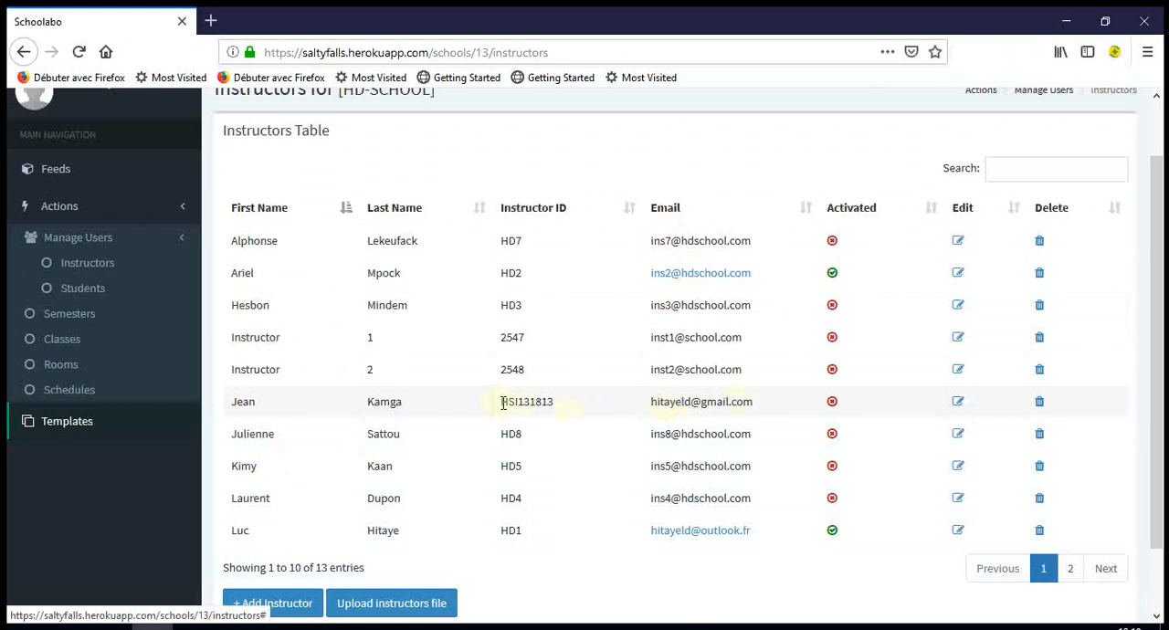
{"action": "left_click_drag", "start_coordinate": [498, 402], "coordinate": [566, 409]}
{"action": "left_click", "coordinate": [564, 409]}
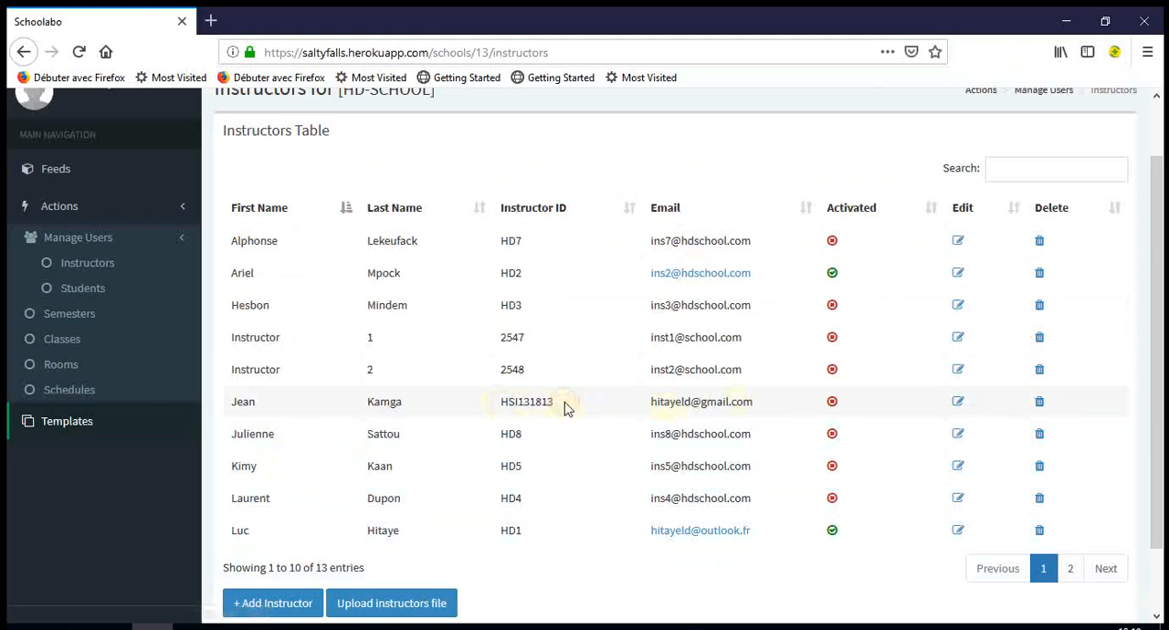
- Open gmail.com in a new browser tab and return to the Schoolabo tab
{"action": "left_click", "coordinate": [212, 20]}
{"action": "type", "text": "gmail.com"}
{"action": "key", "text": "Return"}
{"action": "left_click", "coordinate": [91, 21]}
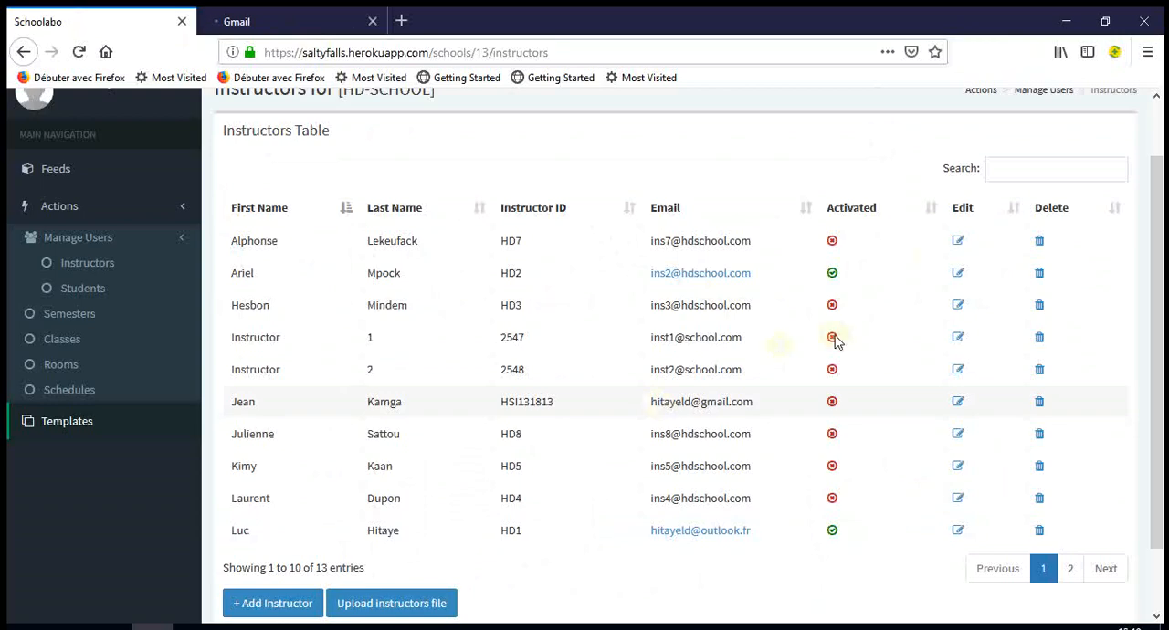
- Log out of the administrator's Schoolabo account
{"action": "scroll", "coordinate": [864, 377], "scroll_direction": "up", "scroll_amount": 2}
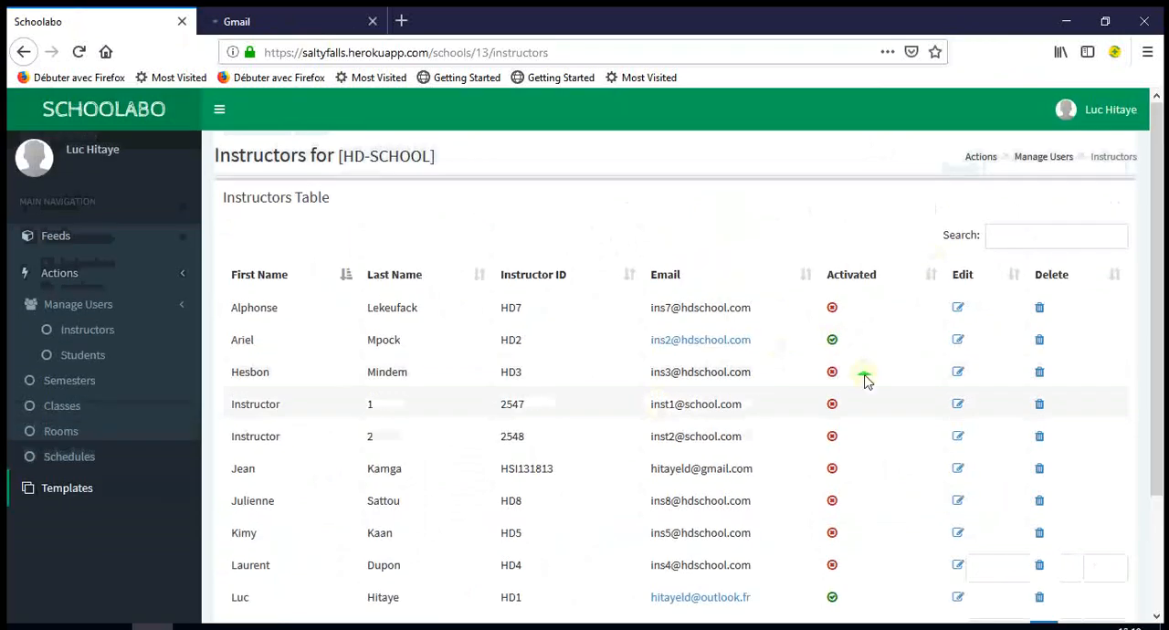
{"action": "left_click", "coordinate": [1115, 110]}
{"action": "left_click", "coordinate": [1119, 310]}
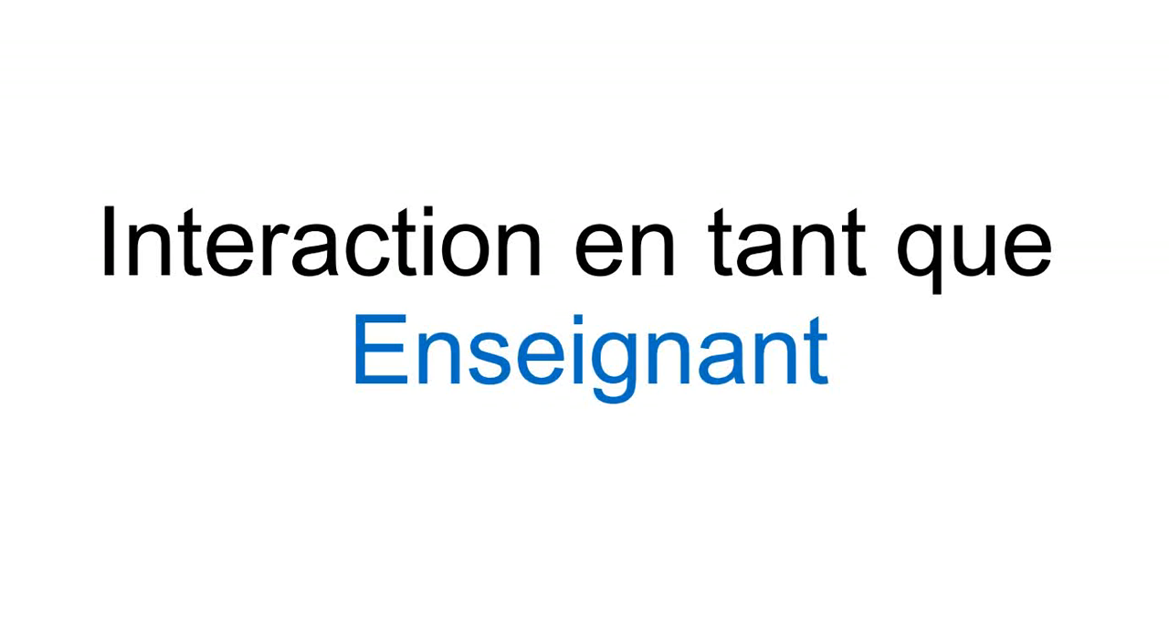
- Switch to Gmail, open the HD school invitation to check its school name and instructor ID, and follow its signup link
{"action": "left_click", "coordinate": [271, 19]}
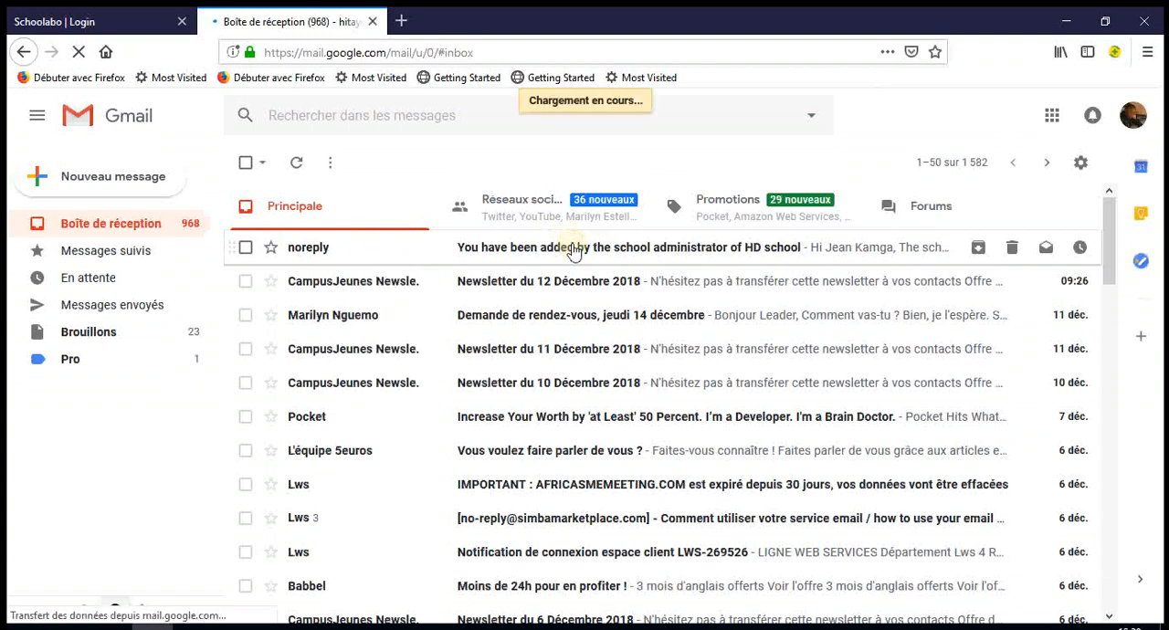
{"action": "left_click", "coordinate": [574, 249]}
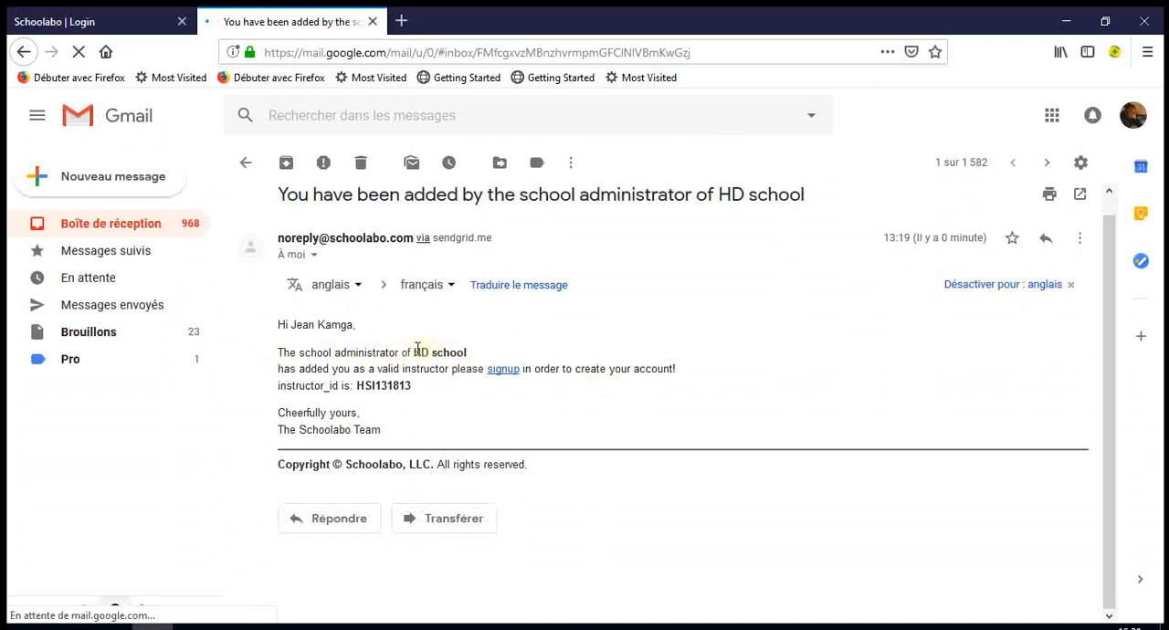
{"action": "left_click_drag", "start_coordinate": [414, 352], "coordinate": [450, 353]}
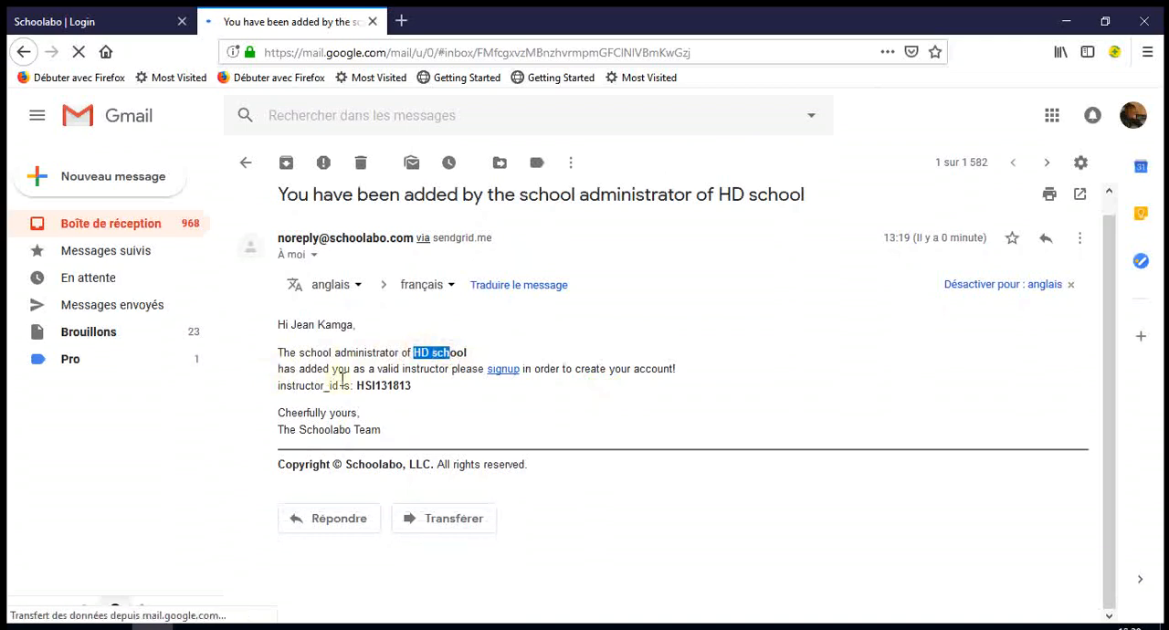
{"action": "left_click", "coordinate": [489, 399]}
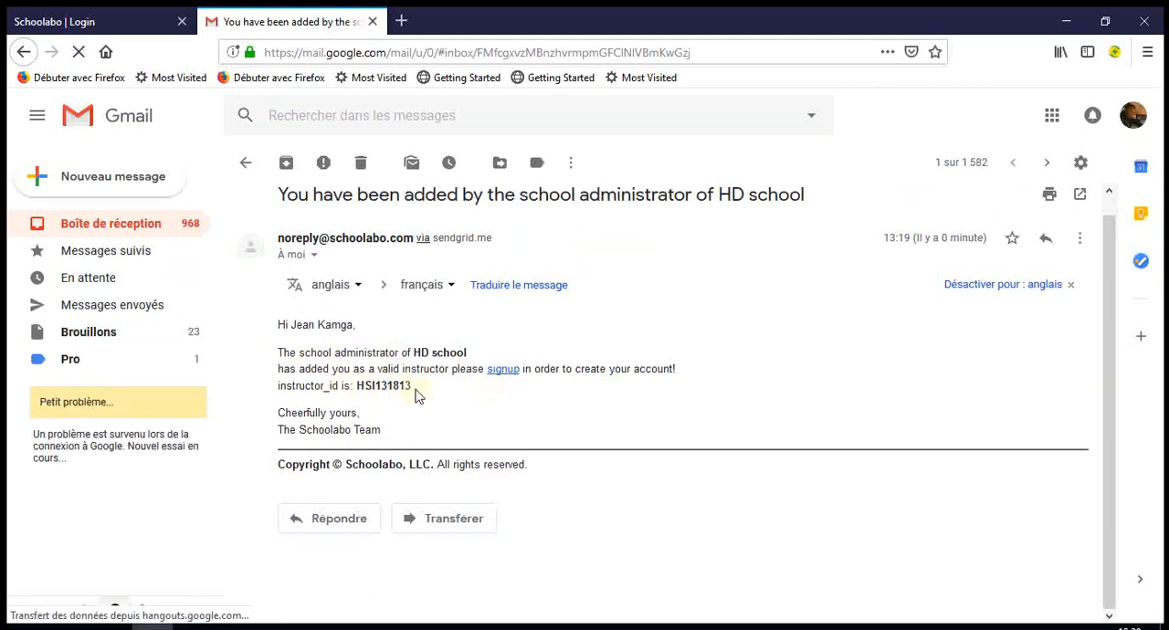
{"action": "left_click_drag", "start_coordinate": [416, 394], "coordinate": [356, 385]}
{"action": "key", "text": "ctrl+c"}
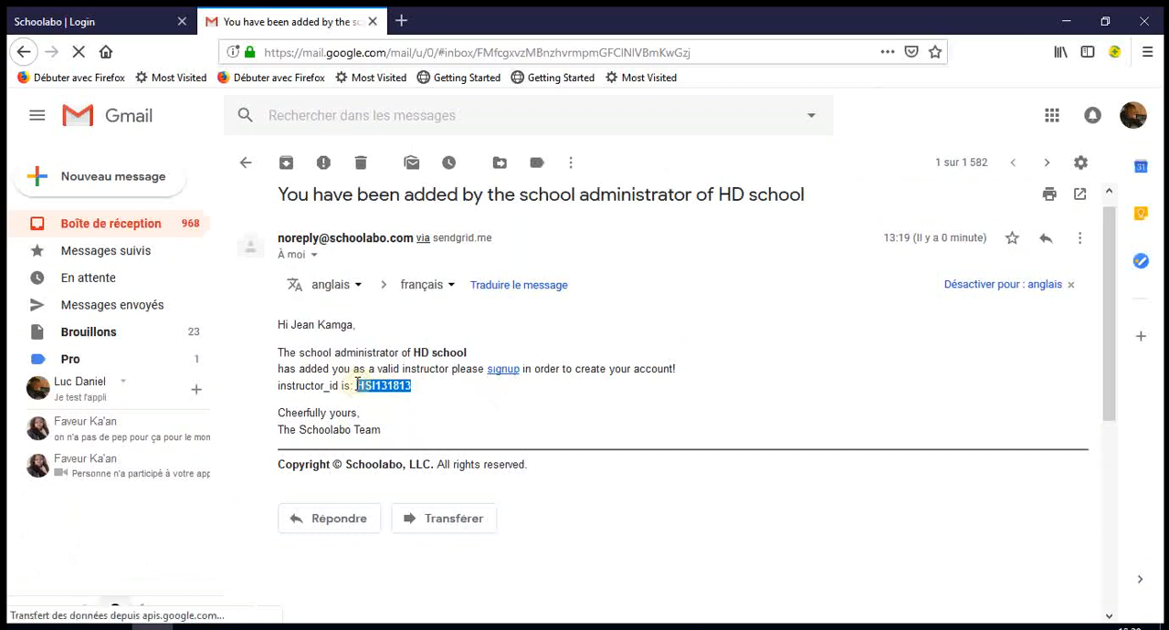
{"action": "left_click", "coordinate": [504, 370]}
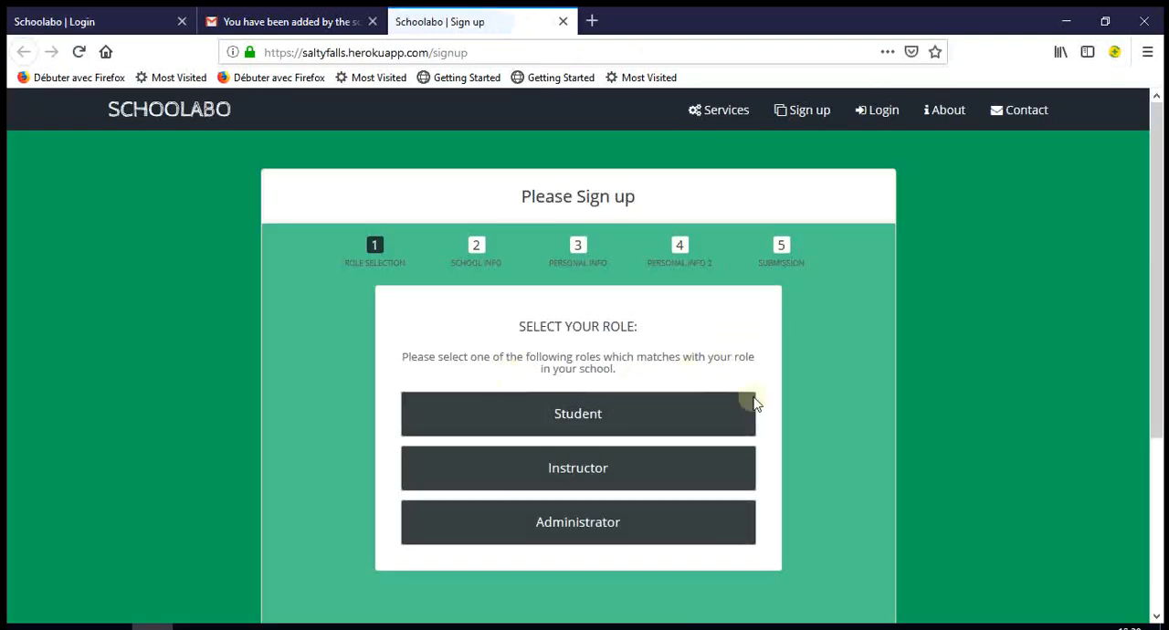
- Choose the Instructor role, enter the instructor ID from the invitation, select HD school, and continue to the personal info page
{"action": "left_click", "coordinate": [591, 477]}
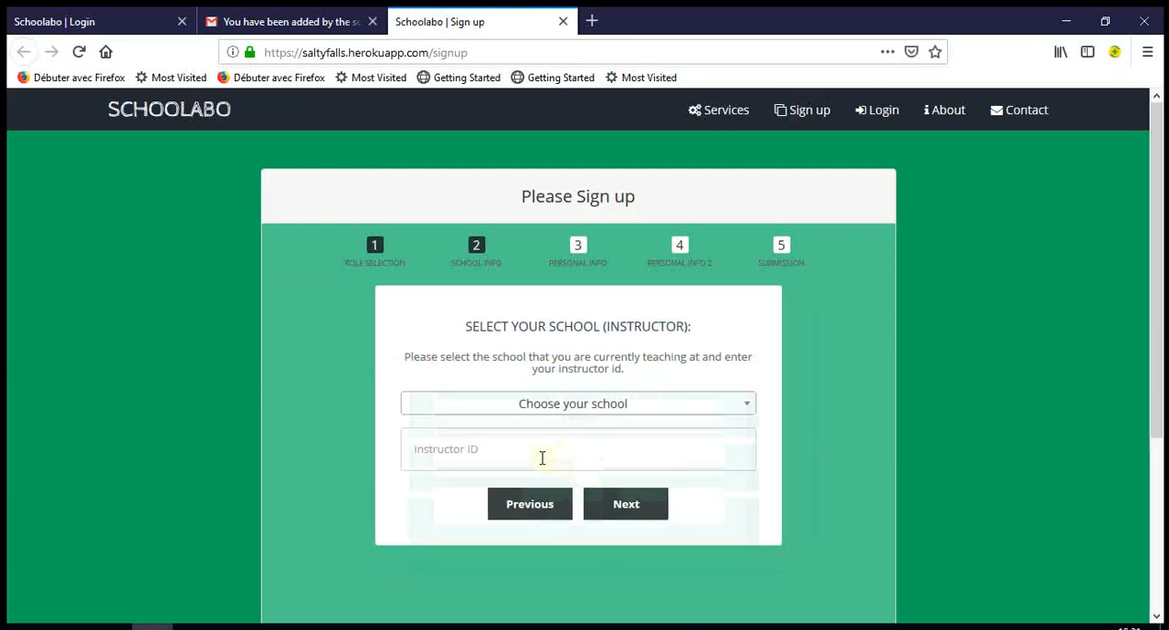
{"action": "left_click", "coordinate": [542, 459]}
{"action": "key", "text": "ctrl+v"}
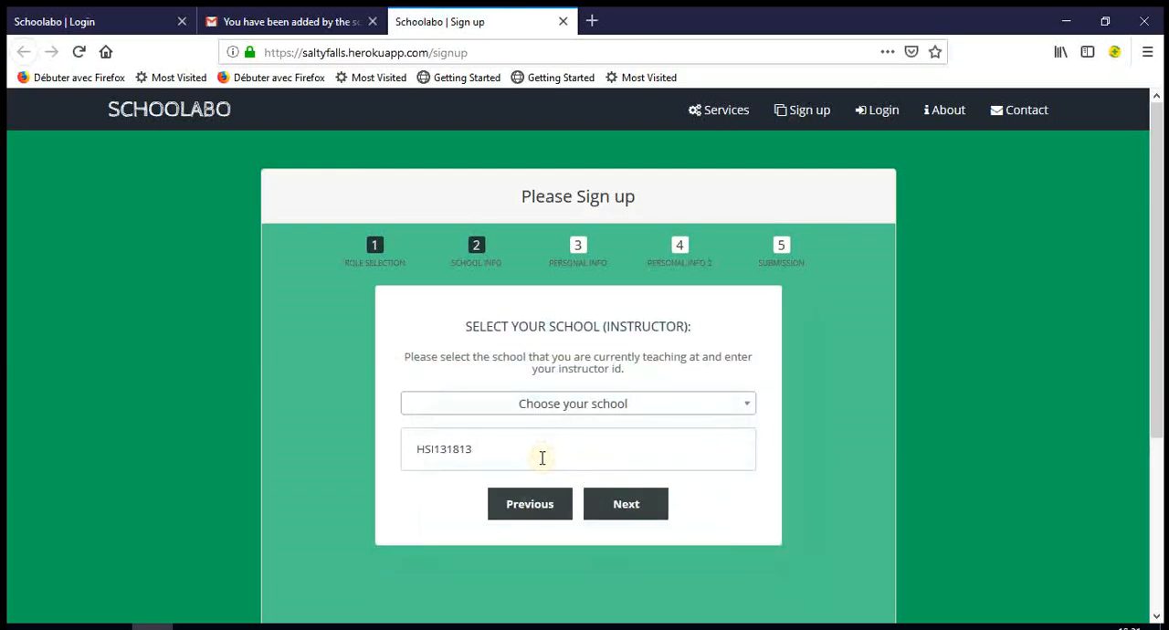
{"action": "left_click", "coordinate": [665, 412]}
{"action": "type", "text": "hd"}
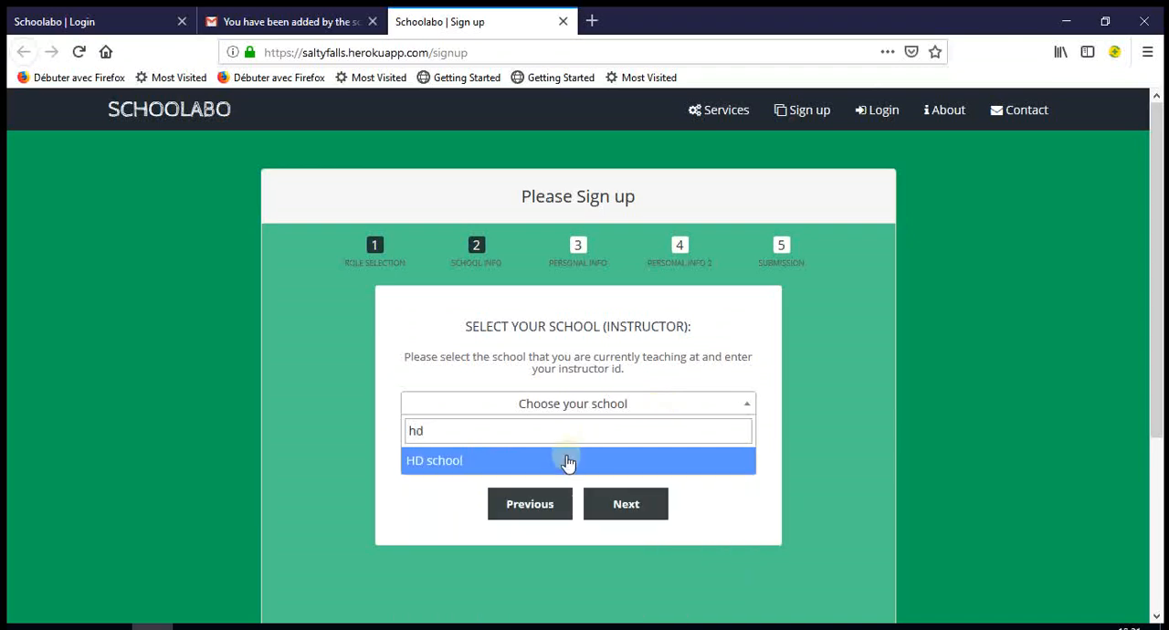
{"action": "left_click", "coordinate": [567, 461]}
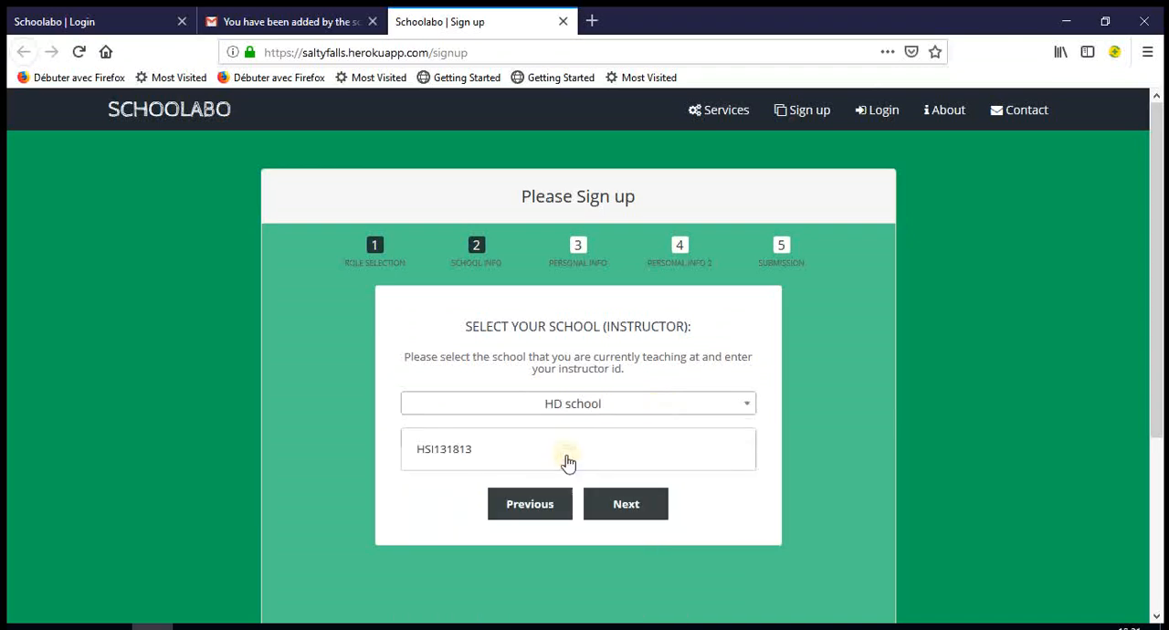
{"action": "left_click", "coordinate": [636, 508]}
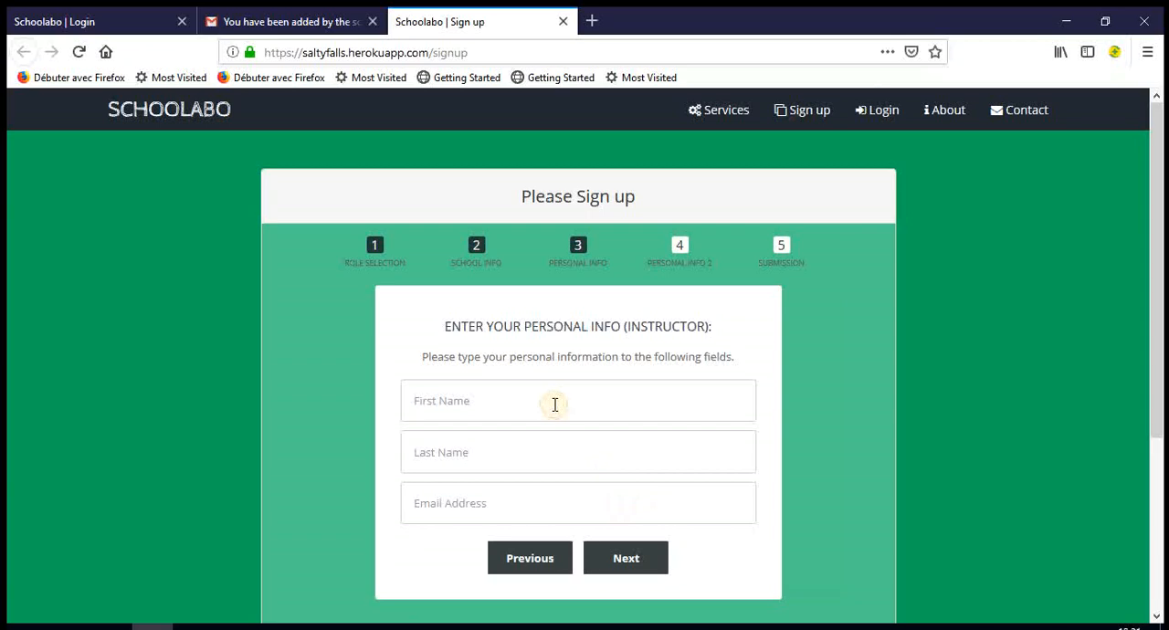
- Fill in the instructor's first name, last name and e-mail address, and continue to the password page
{"action": "left_click", "coordinate": [508, 509]}
{"action": "type", "text": "hi"}
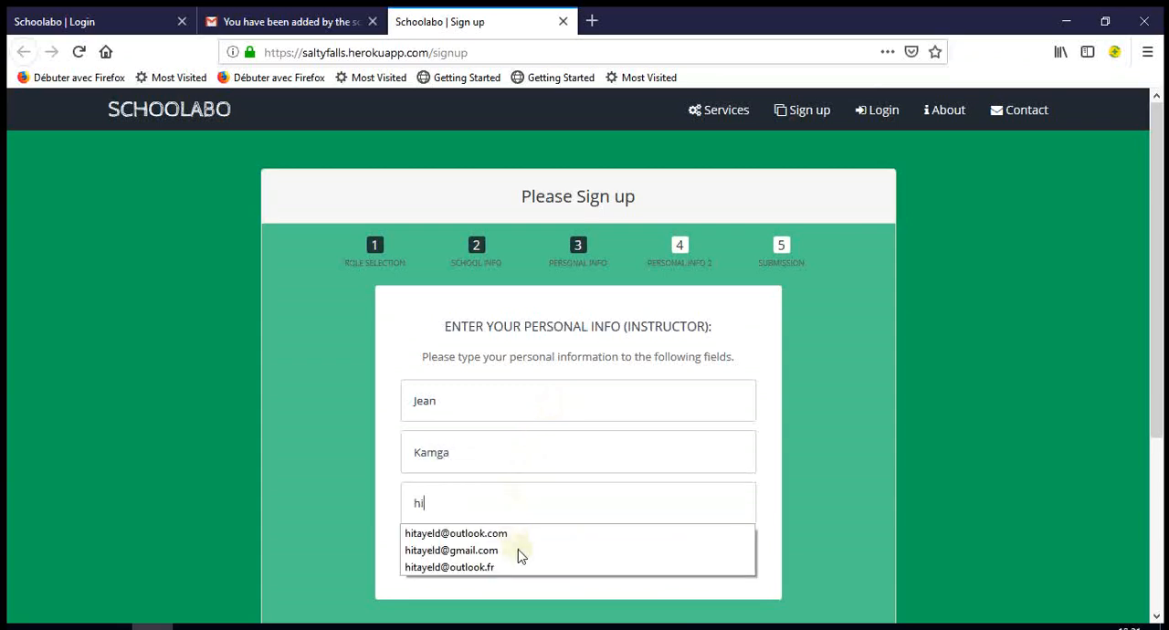
{"action": "left_click", "coordinate": [520, 550]}
{"action": "scroll", "coordinate": [609, 504], "scroll_direction": "down", "scroll_amount": 3}
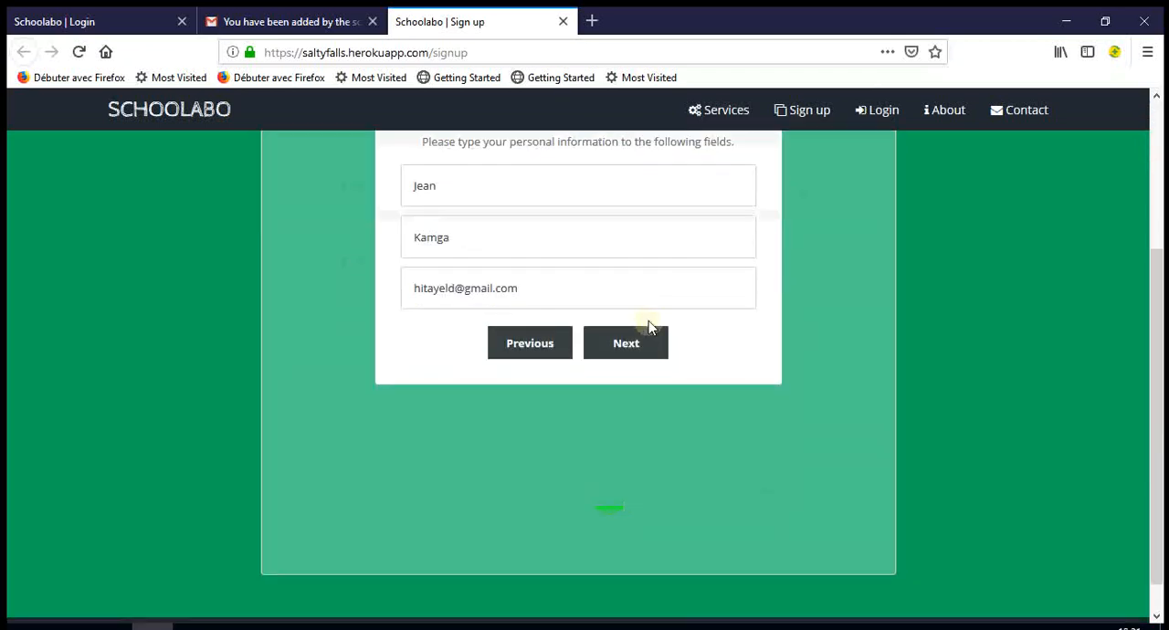
{"action": "scroll", "coordinate": [649, 327], "scroll_direction": "up", "scroll_amount": 1}
{"action": "left_click", "coordinate": [654, 443]}
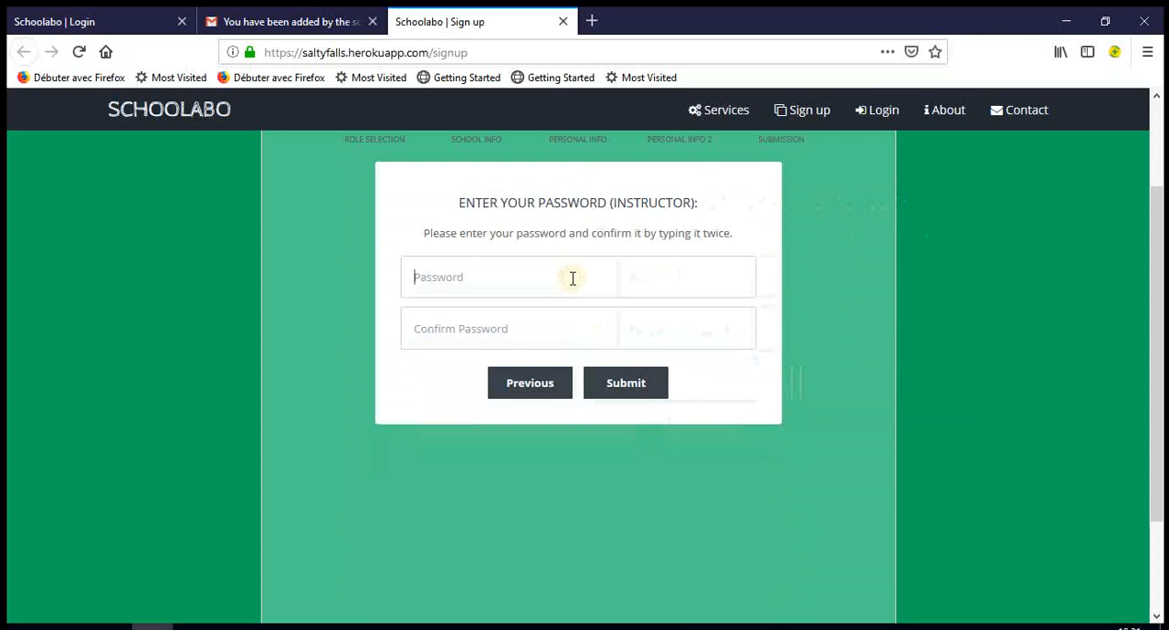
- Enter and confirm the account password, submit the instructor sign-up, and decline saving the login in the browser
{"action": "left_click", "coordinate": [573, 279]}
{"action": "type", "text": "•••••••••••••"}
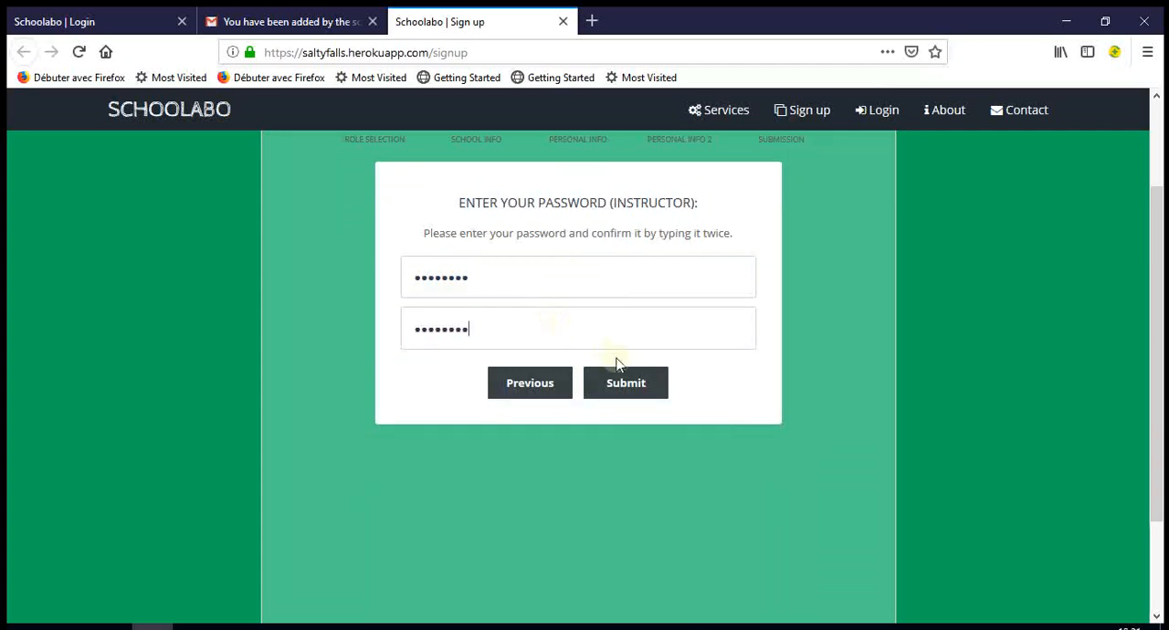
{"action": "left_click", "coordinate": [628, 384]}
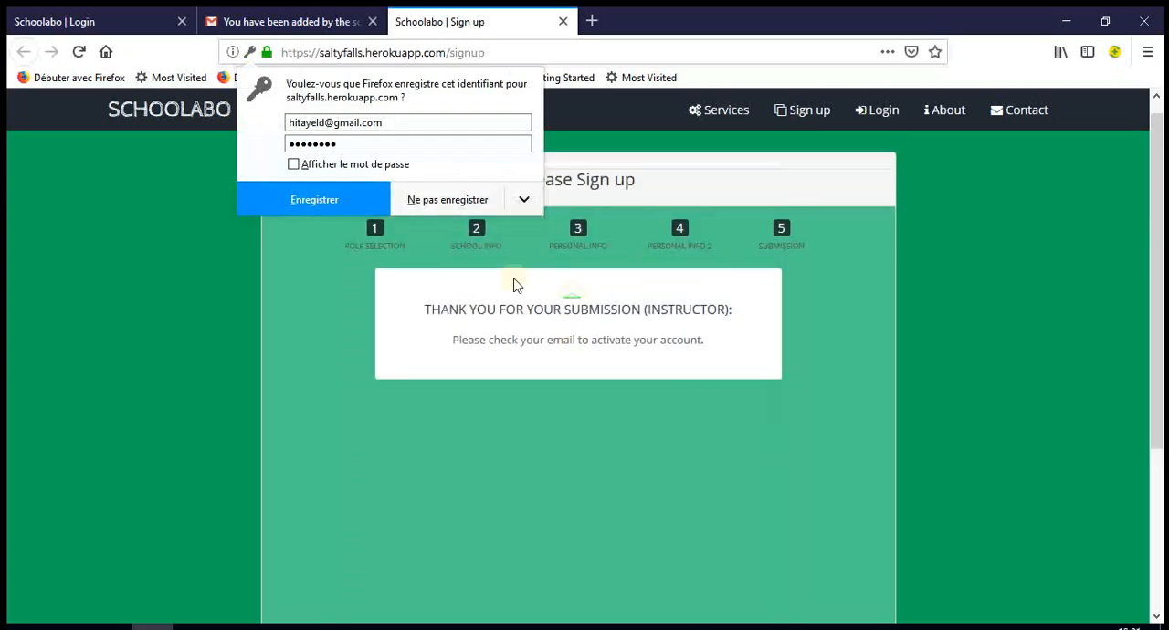
{"action": "left_click", "coordinate": [447, 201]}
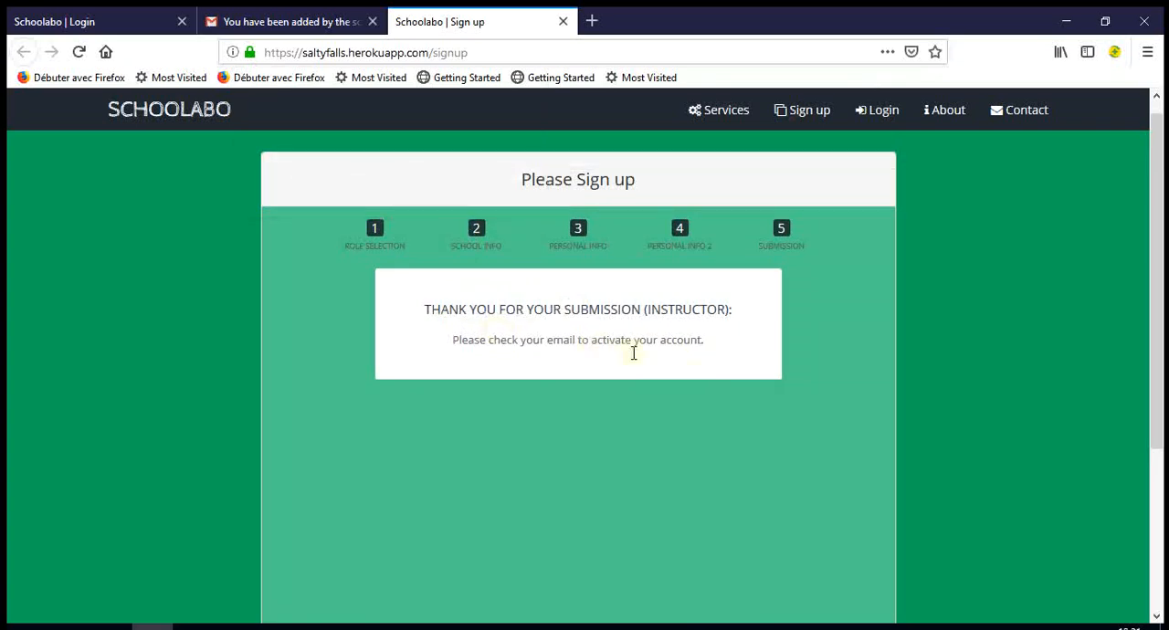
- Switch to Gmail, refresh the inbox and expand the full folder list to look for the Schoolabo activation e-mail
{"action": "left_click", "coordinate": [303, 22]}
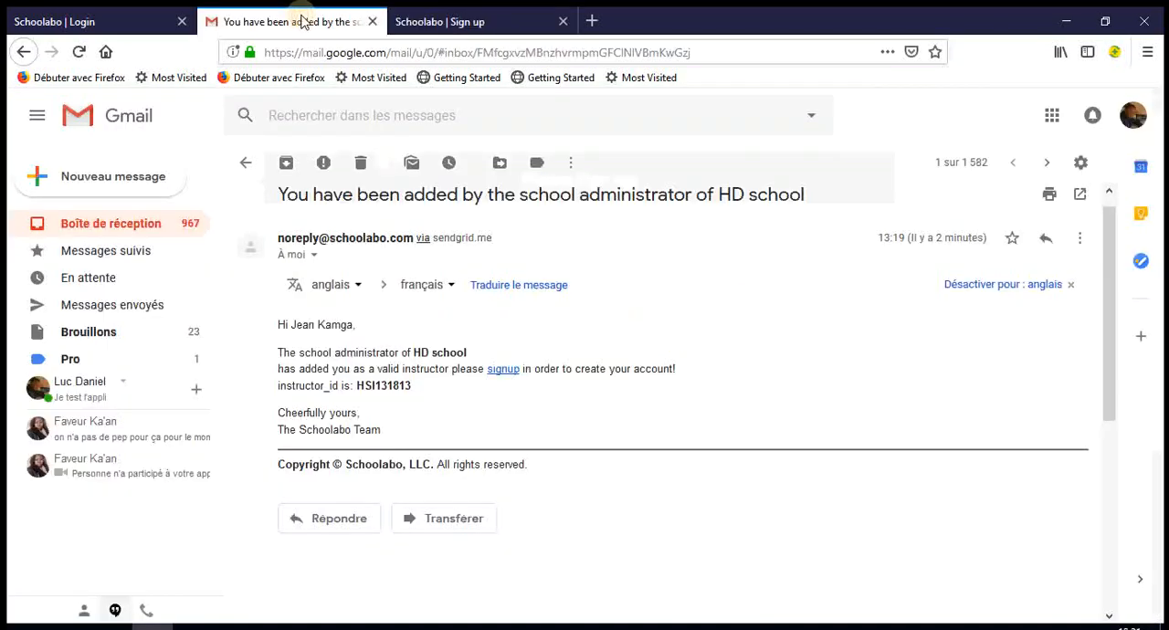
{"action": "left_click", "coordinate": [130, 225]}
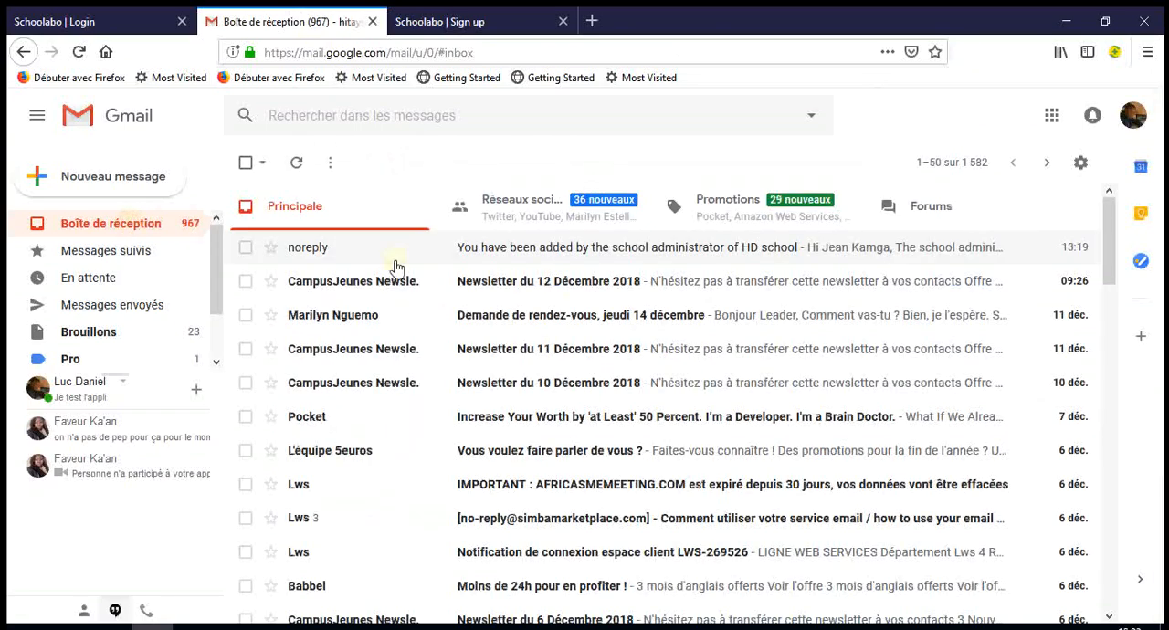
{"action": "left_click", "coordinate": [296, 164]}
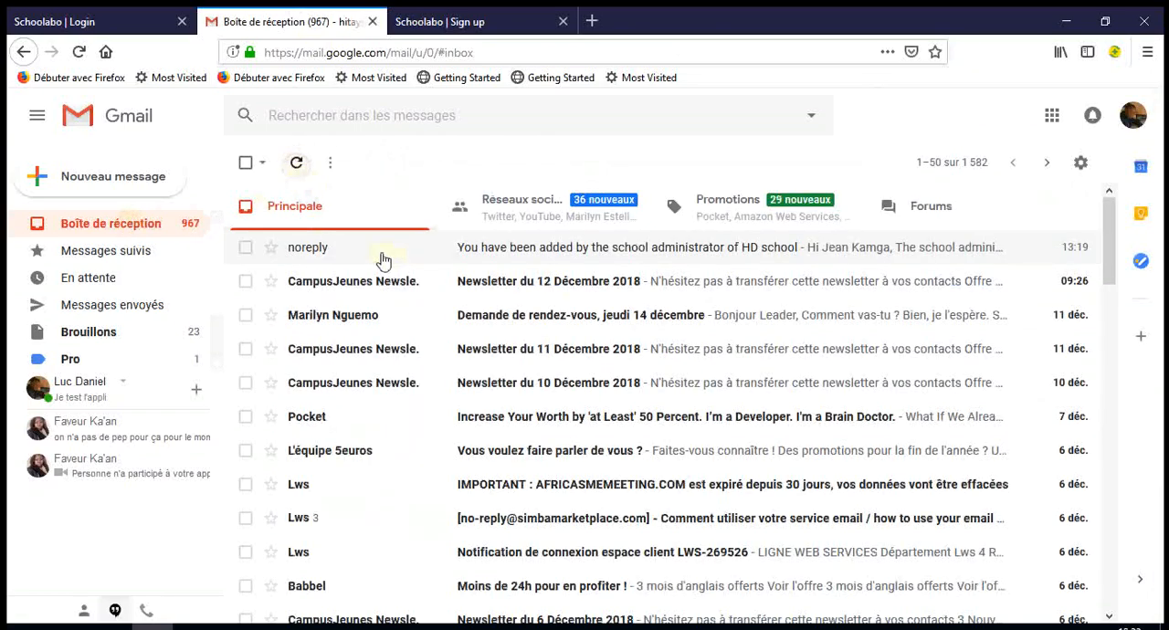
{"action": "left_click", "coordinate": [454, 25]}
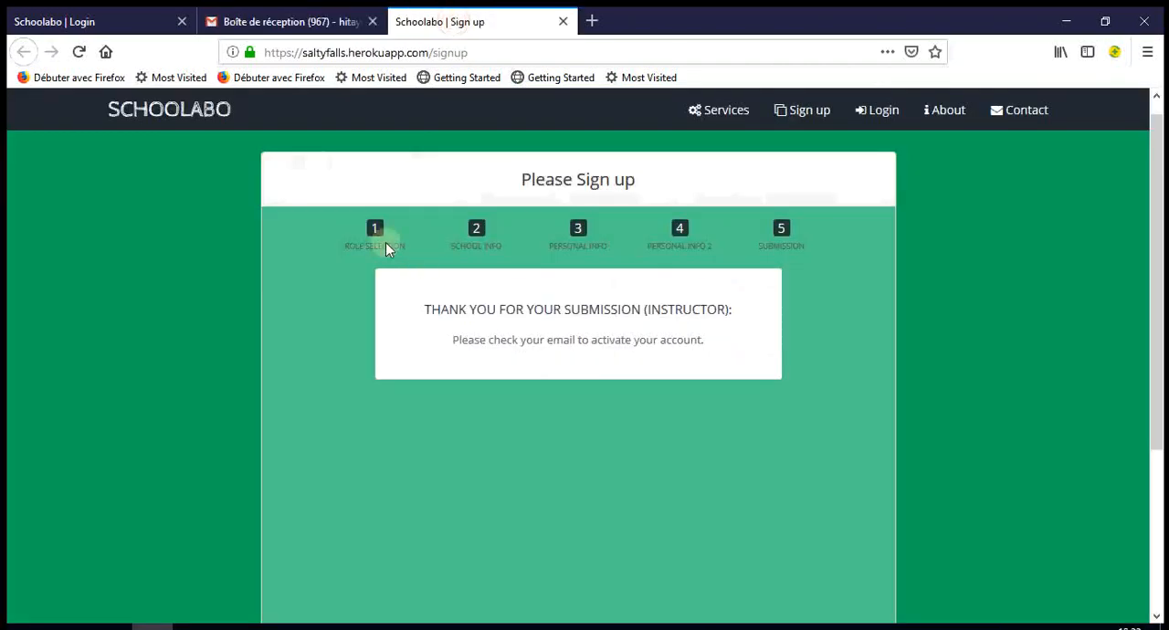
{"action": "left_click", "coordinate": [268, 24]}
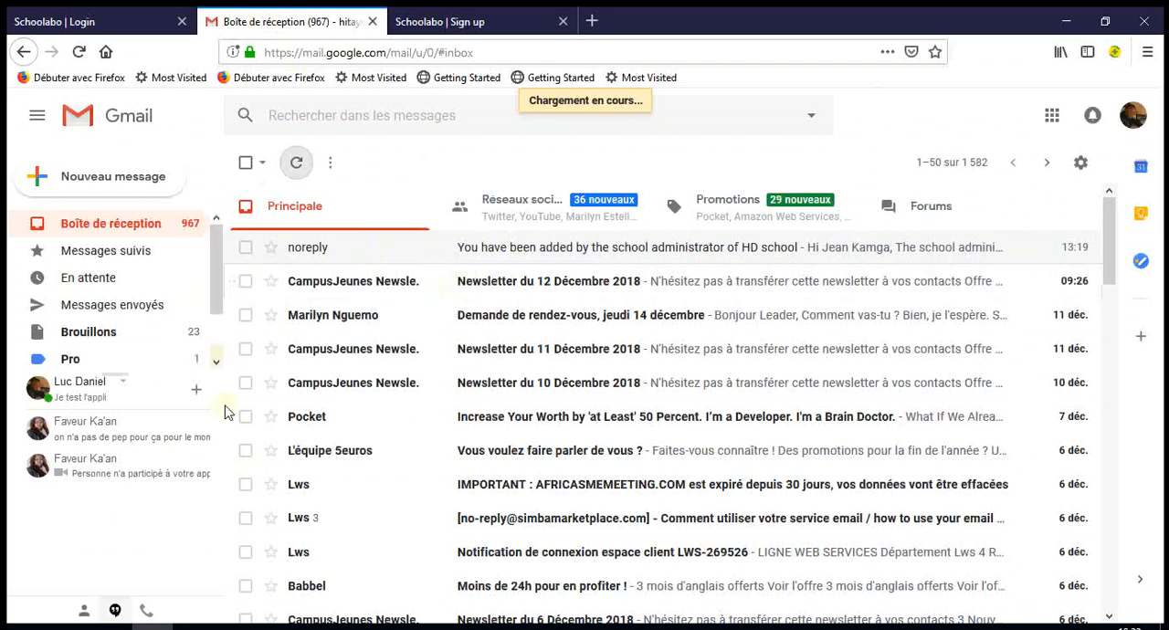
{"action": "scroll", "coordinate": [220, 301], "scroll_direction": "down", "scroll_amount": 2}
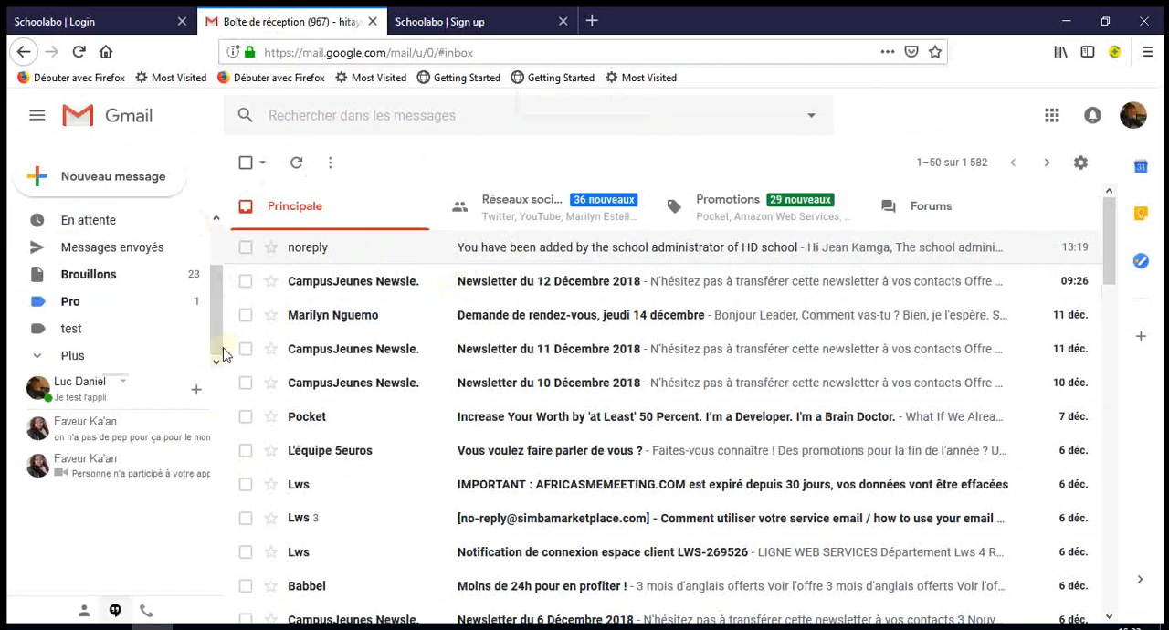
{"action": "left_click", "coordinate": [80, 363]}
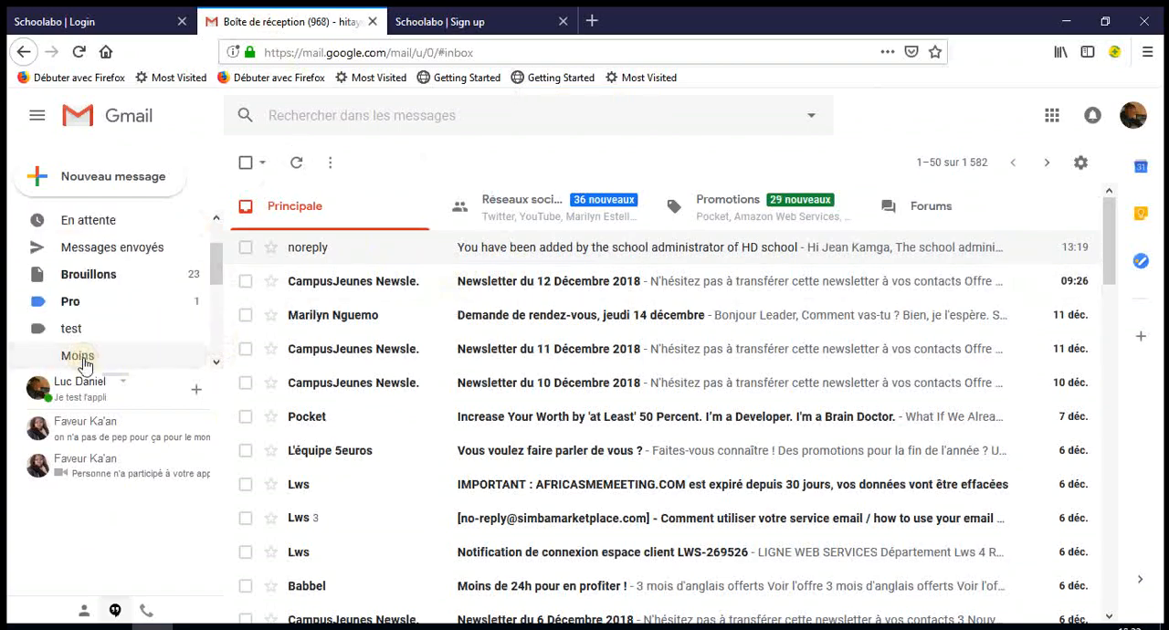
{"action": "scroll", "coordinate": [131, 345], "scroll_direction": "down", "scroll_amount": 3}
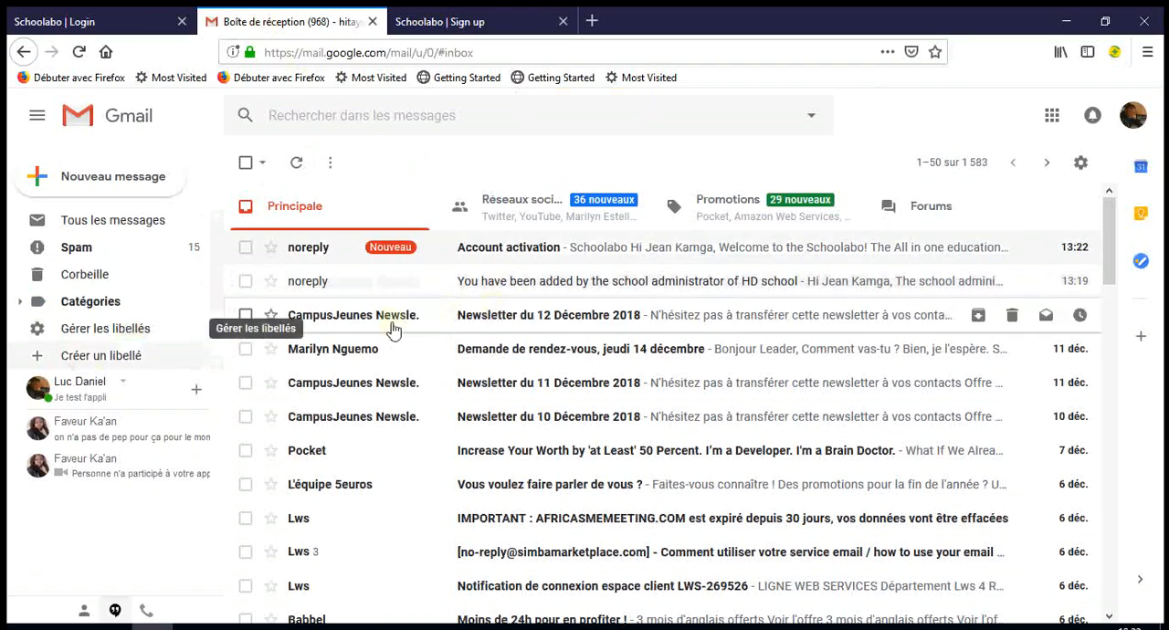
- Open the Account activation e-mail, follow its Activate link, and highlight the notice on the login page
{"action": "left_click", "coordinate": [576, 256]}
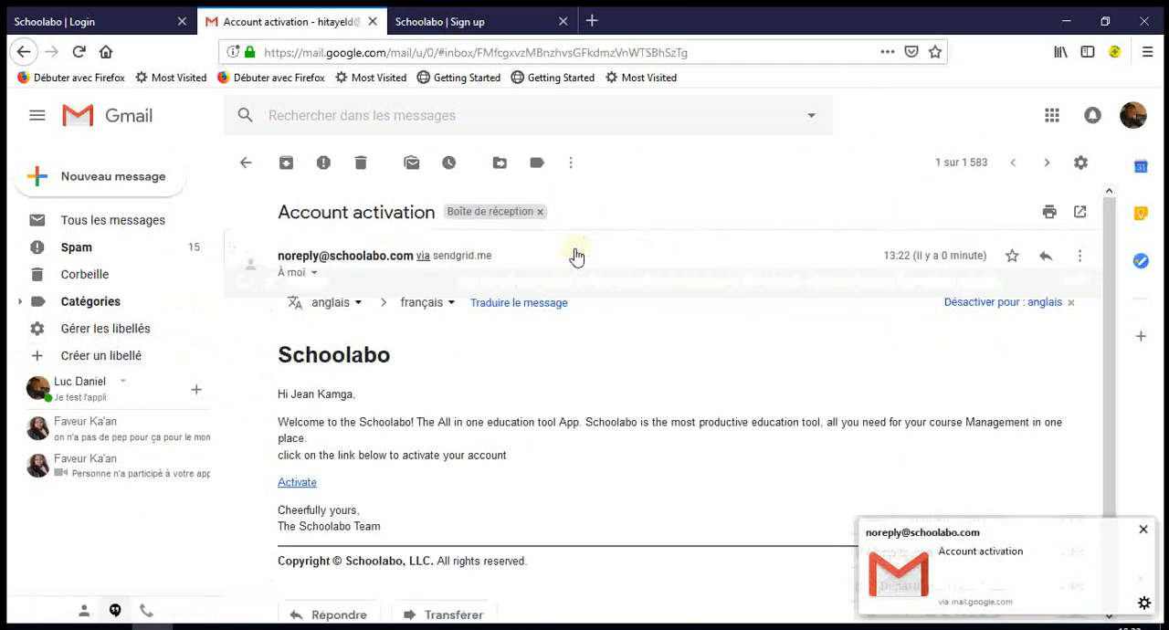
{"action": "scroll", "coordinate": [589, 495], "scroll_direction": "down", "scroll_amount": 1}
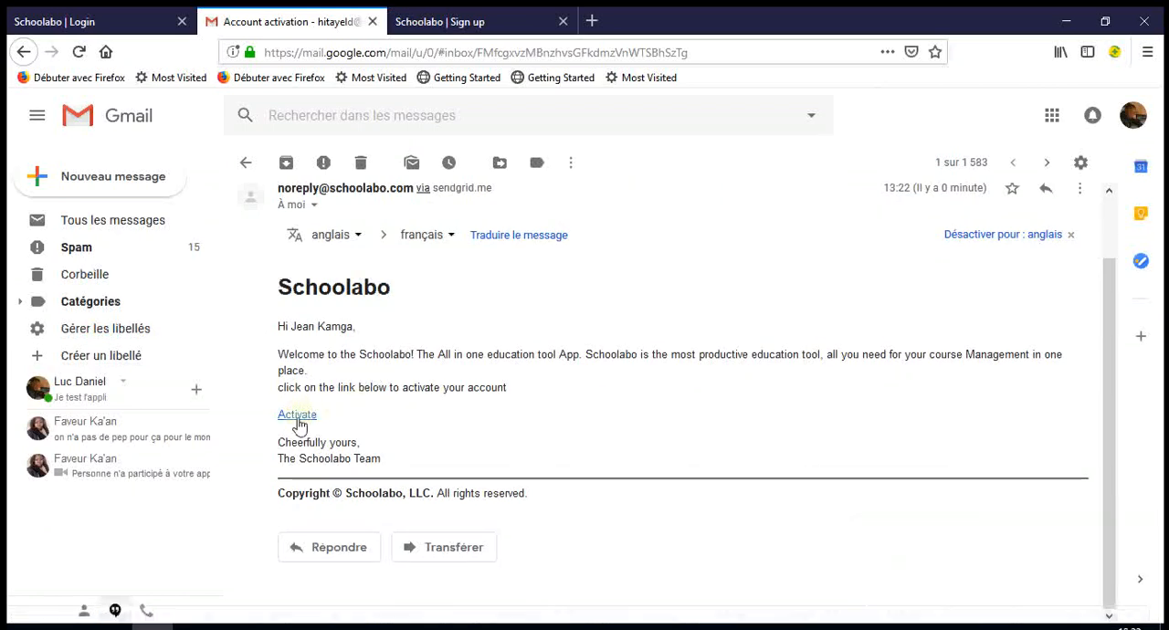
{"action": "left_click", "coordinate": [299, 423]}
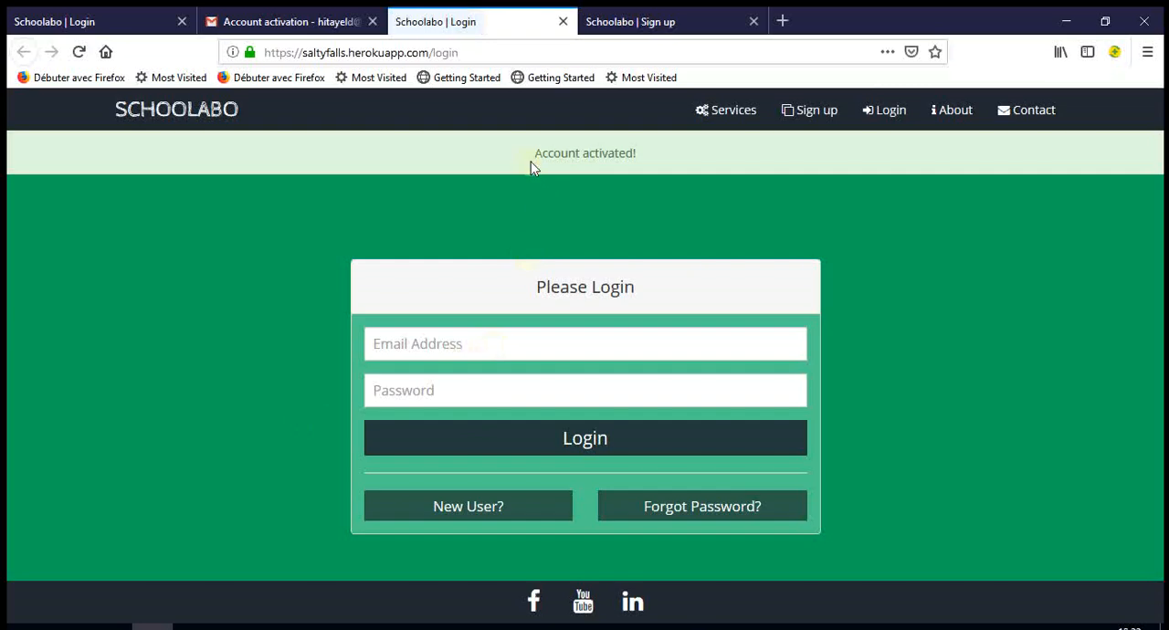
{"action": "left_click_drag", "start_coordinate": [530, 159], "coordinate": [641, 166]}
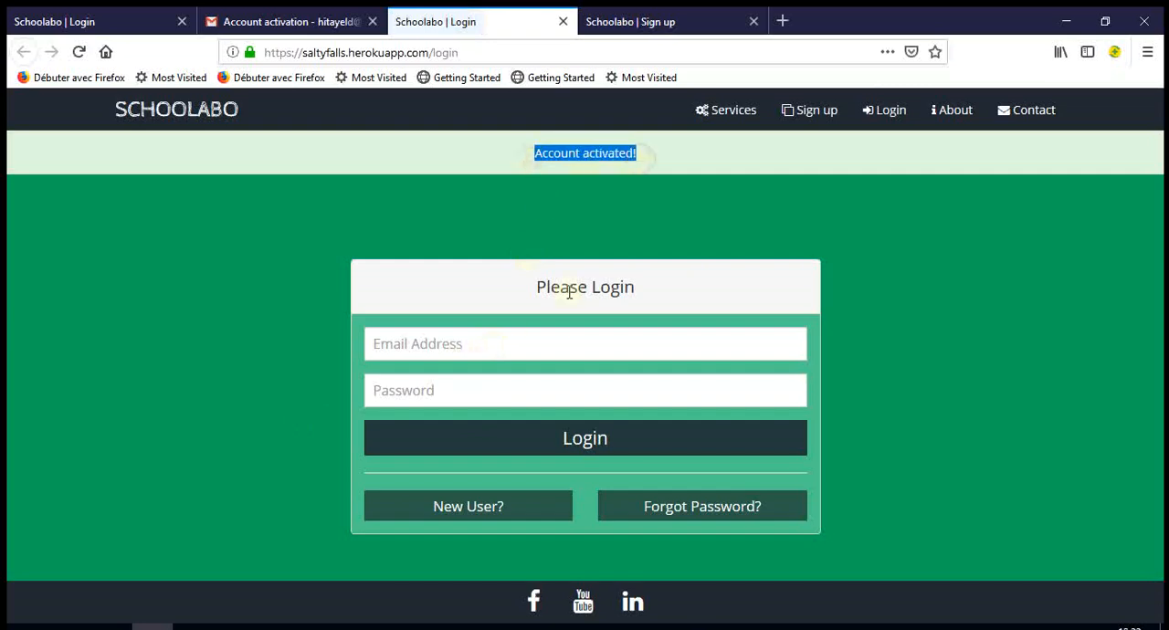
- Log in to Schoolabo with the instructor's e-mail address and account password, and decline saving the login in the browser
{"action": "left_click", "coordinate": [527, 351]}
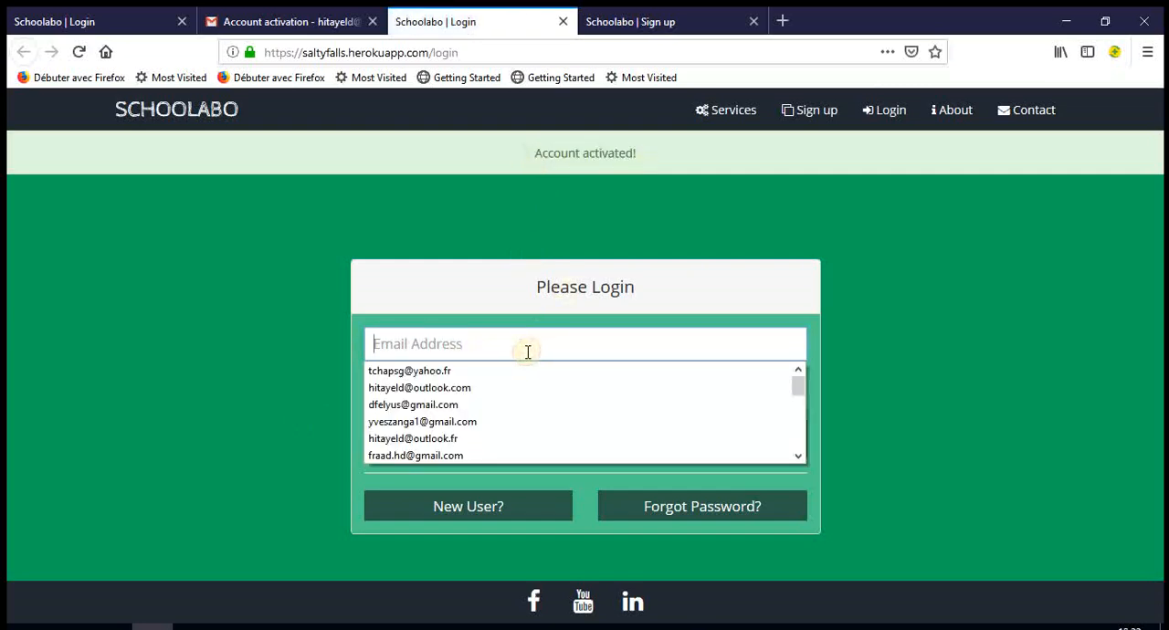
{"action": "type", "text": "hi"}
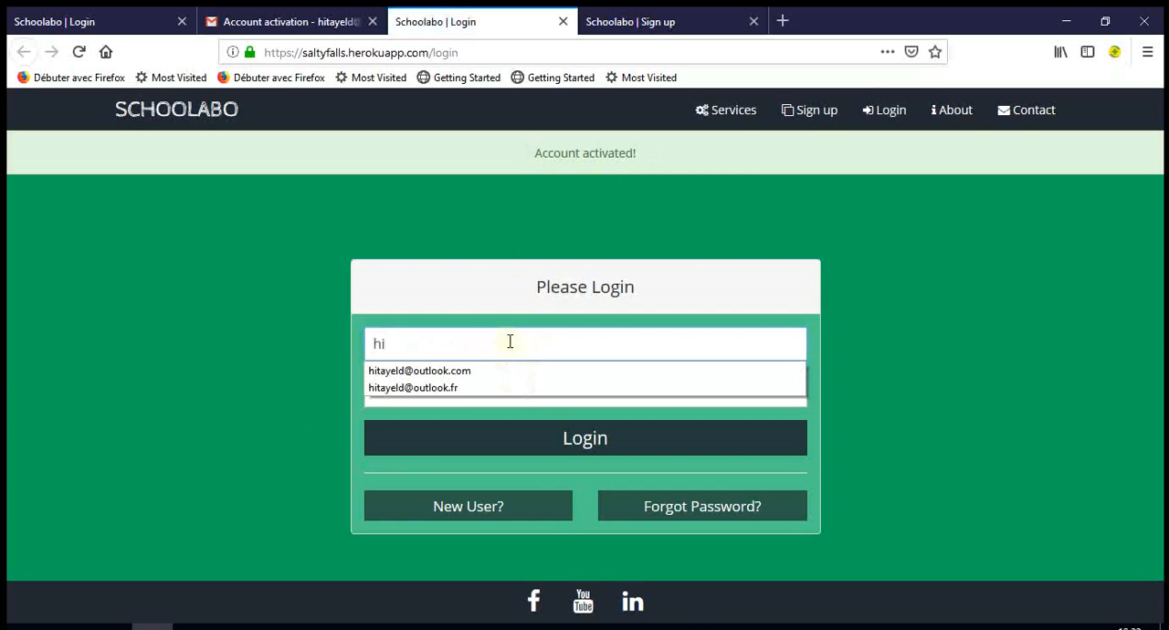
{"action": "left_click", "coordinate": [510, 341]}
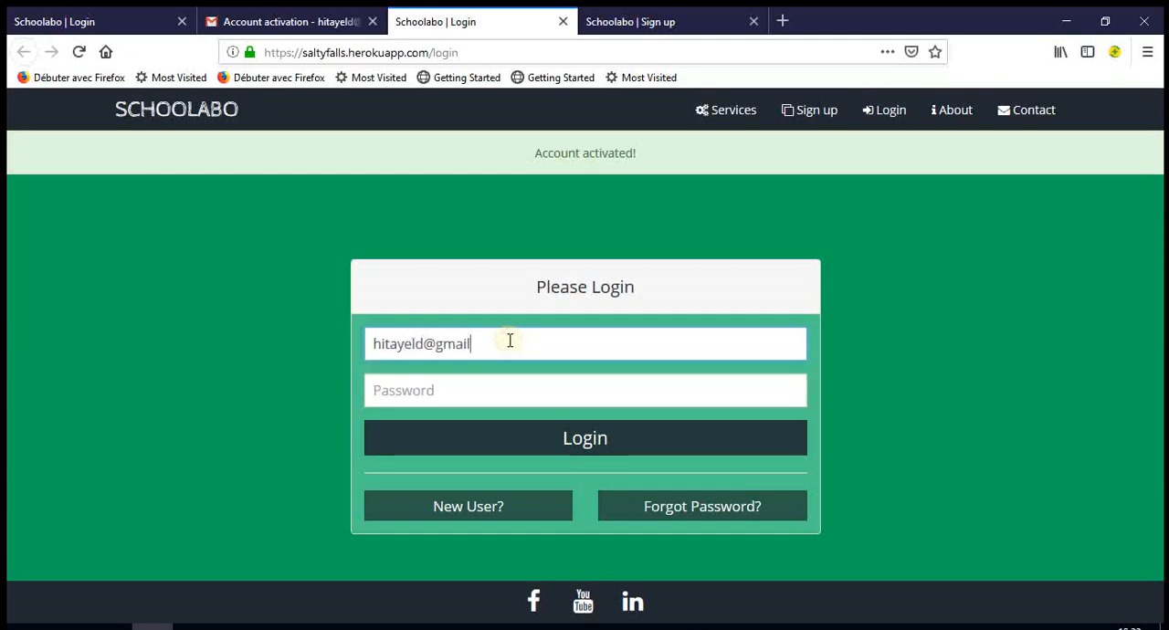
{"action": "key", "text": "Tab"}
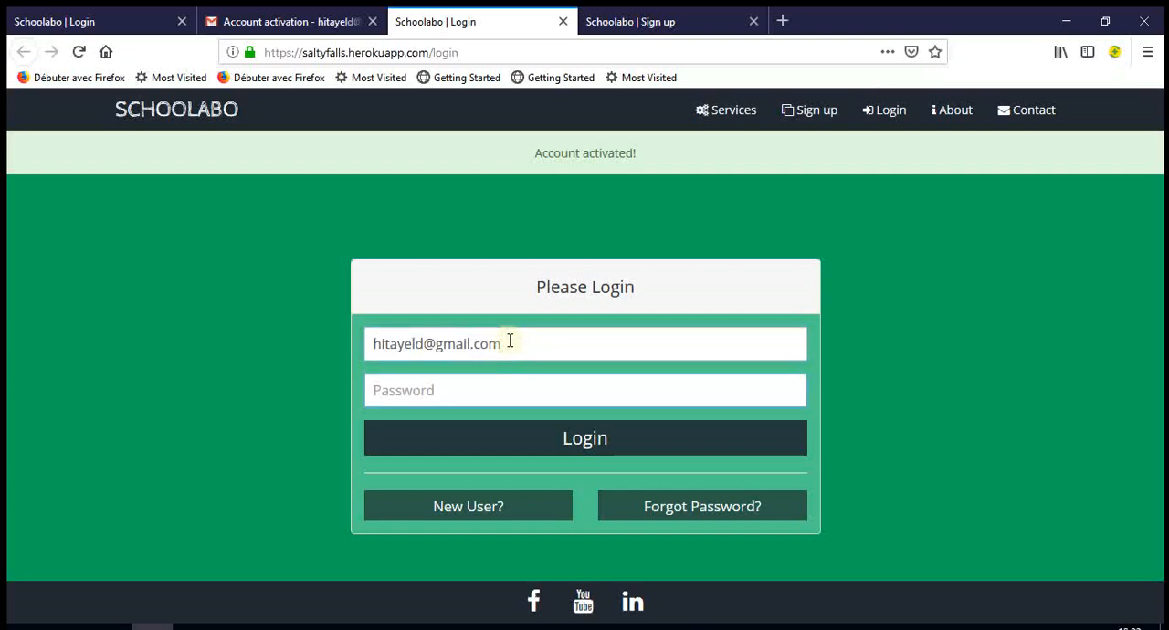
{"action": "type", "text": "1"}
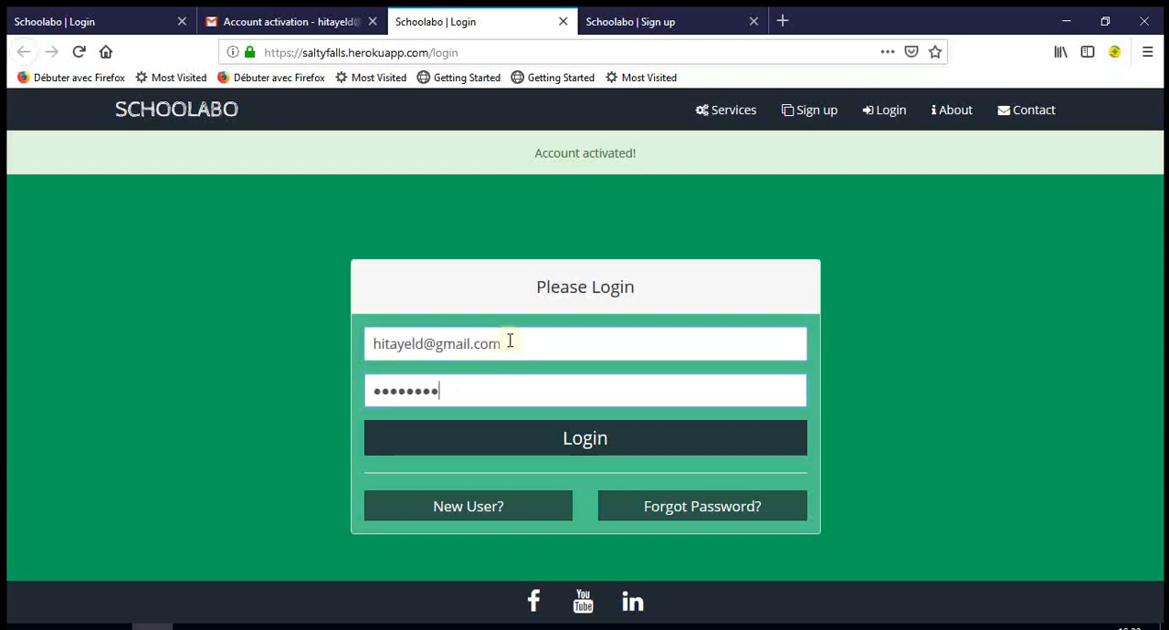
{"action": "left_click", "coordinate": [588, 446]}
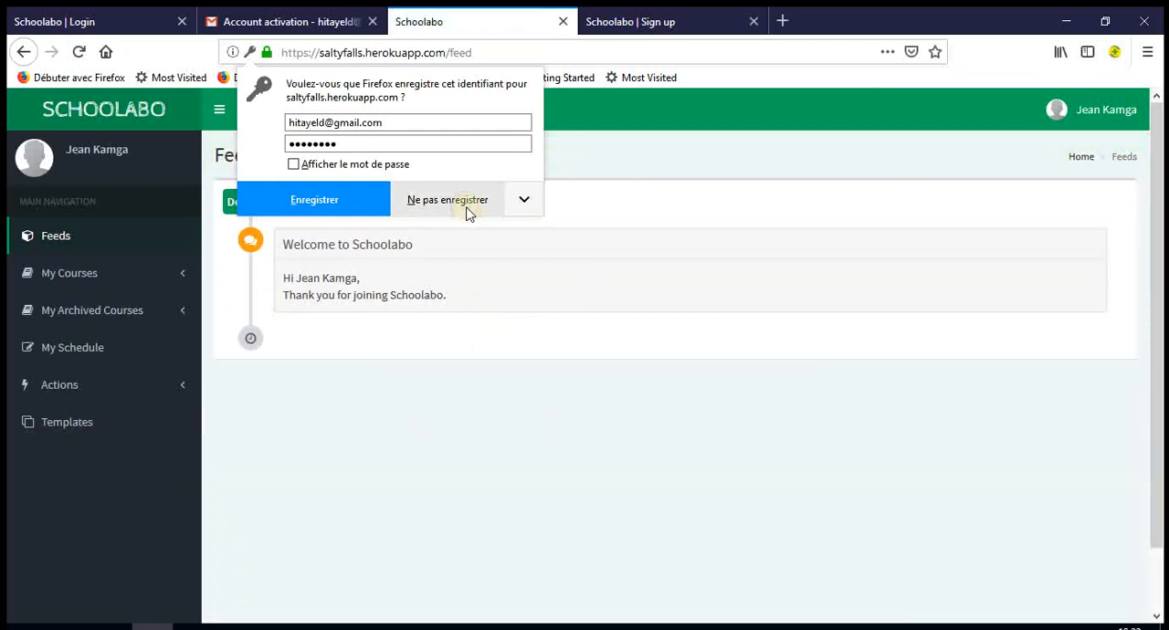
{"action": "left_click", "coordinate": [466, 206]}
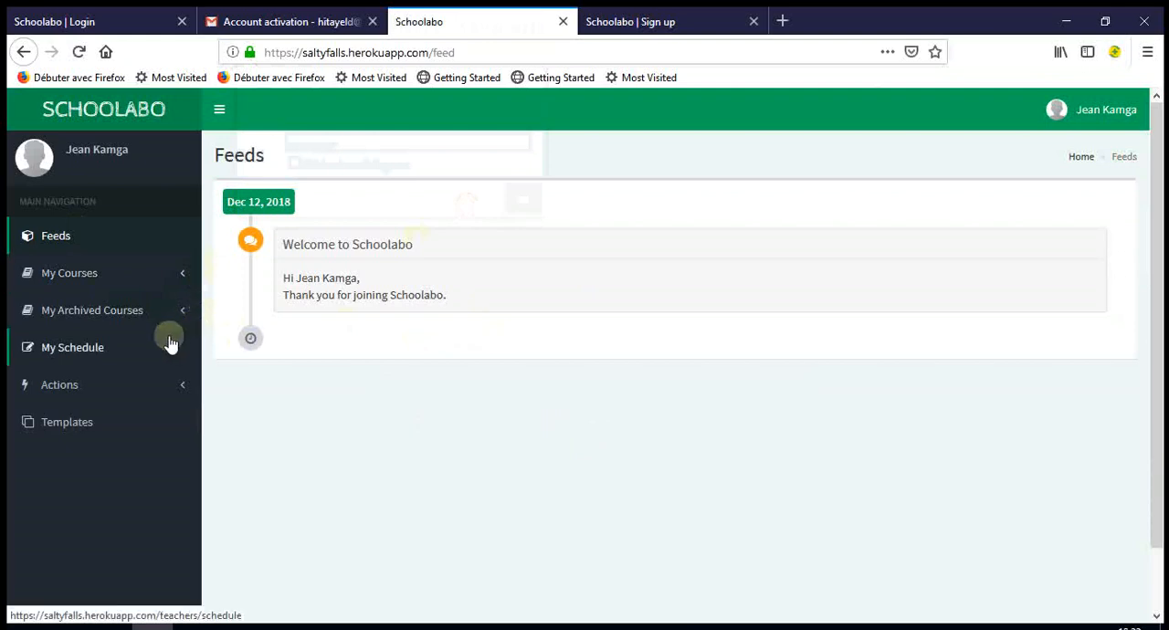
- Look through the instructor's My Courses and My Schedule sections, and open the Create a course page
{"action": "left_click", "coordinate": [183, 288]}
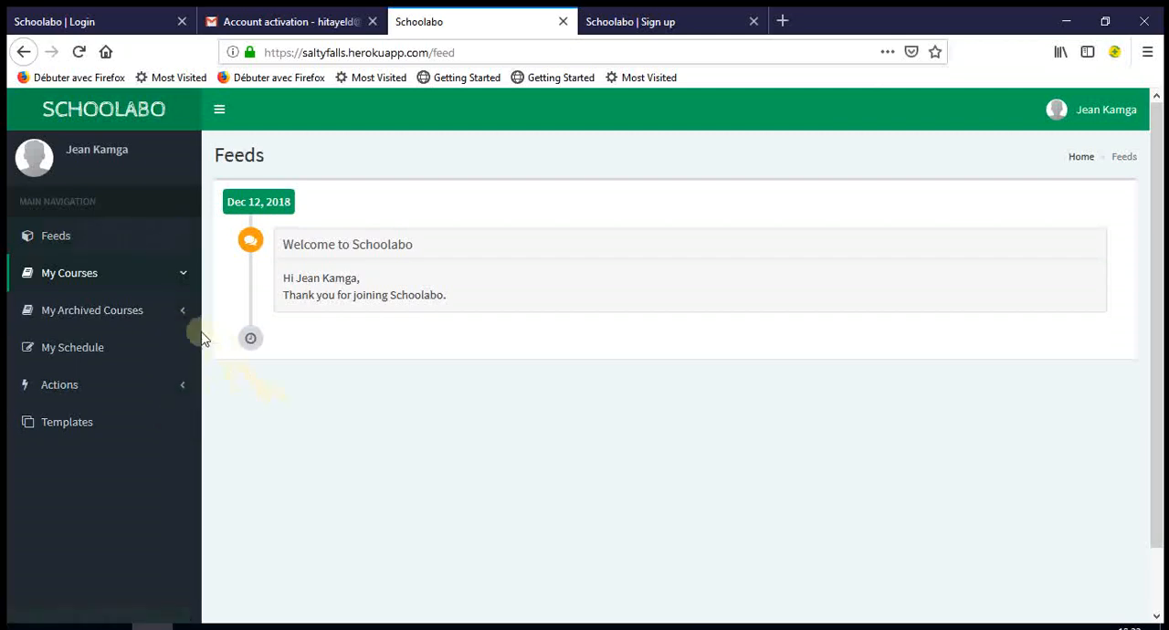
{"action": "left_click", "coordinate": [155, 356]}
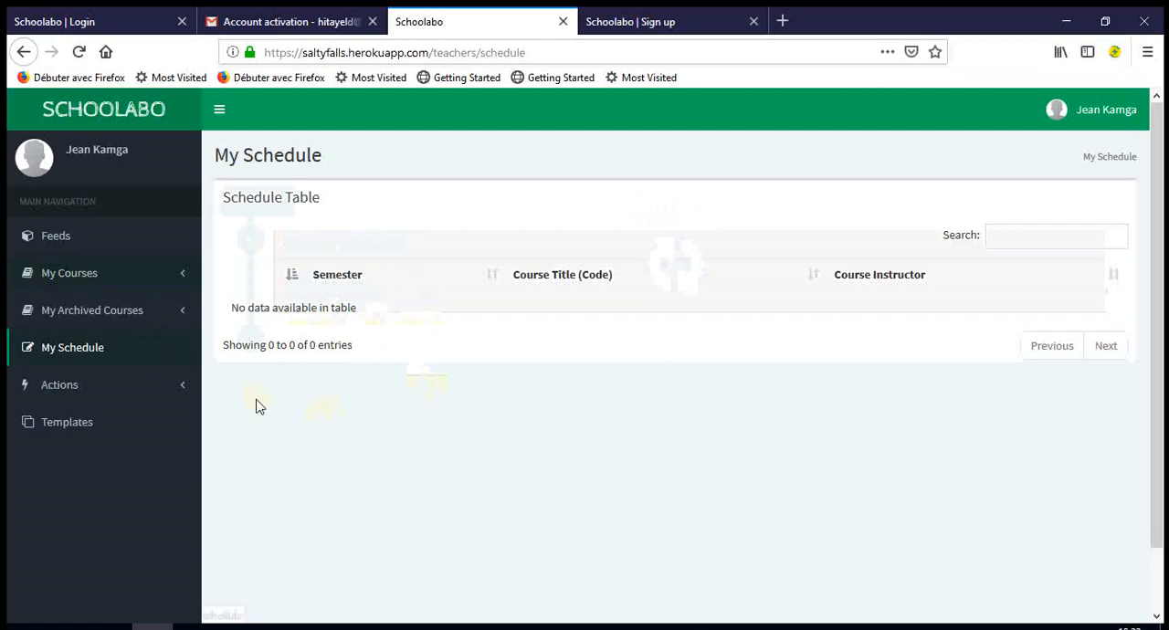
{"action": "left_click", "coordinate": [178, 391]}
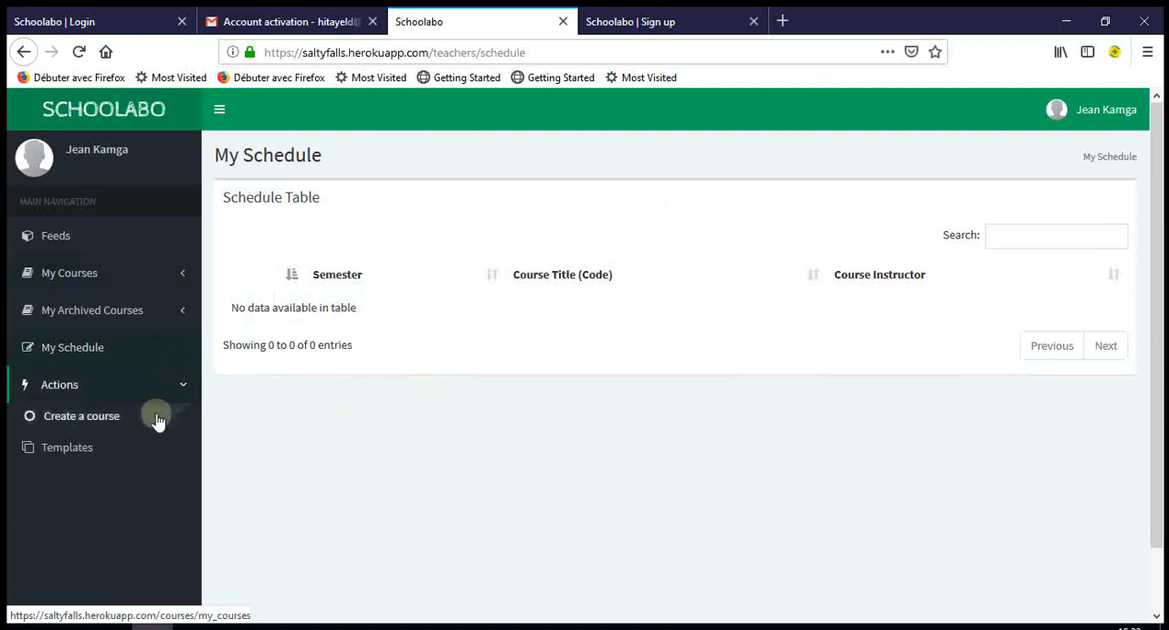
{"action": "left_click", "coordinate": [157, 421]}
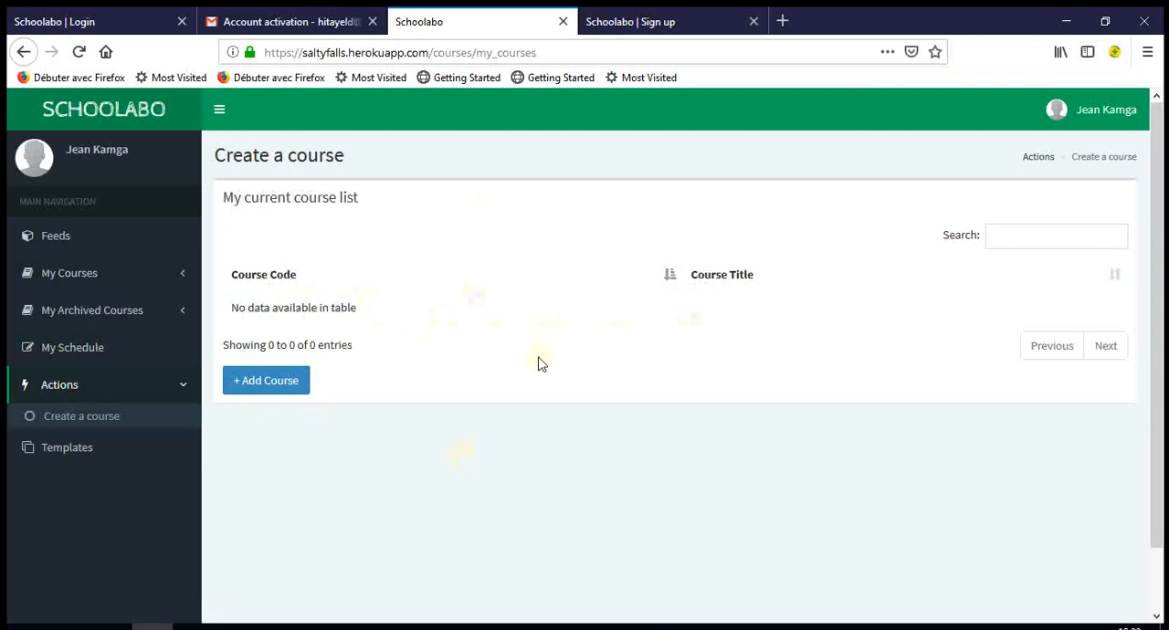
- Start adding a new course to check which courses can be chosen, and dismiss the form without adding one
{"action": "left_click", "coordinate": [301, 386]}
{"action": "left_click", "coordinate": [496, 177]}
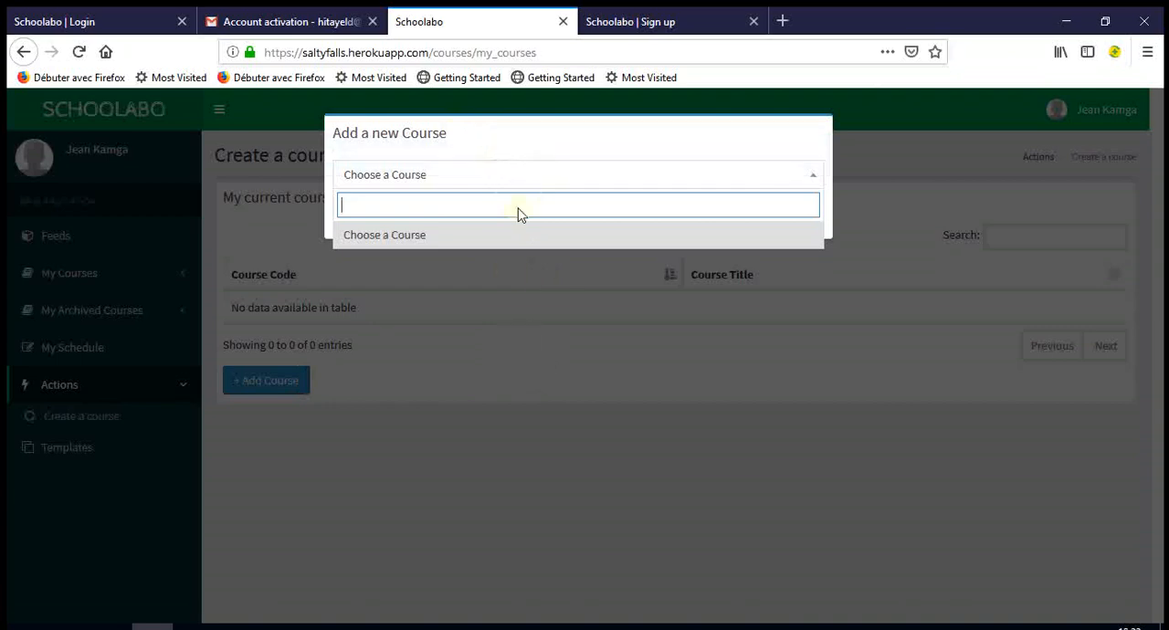
{"action": "left_click", "coordinate": [510, 451]}
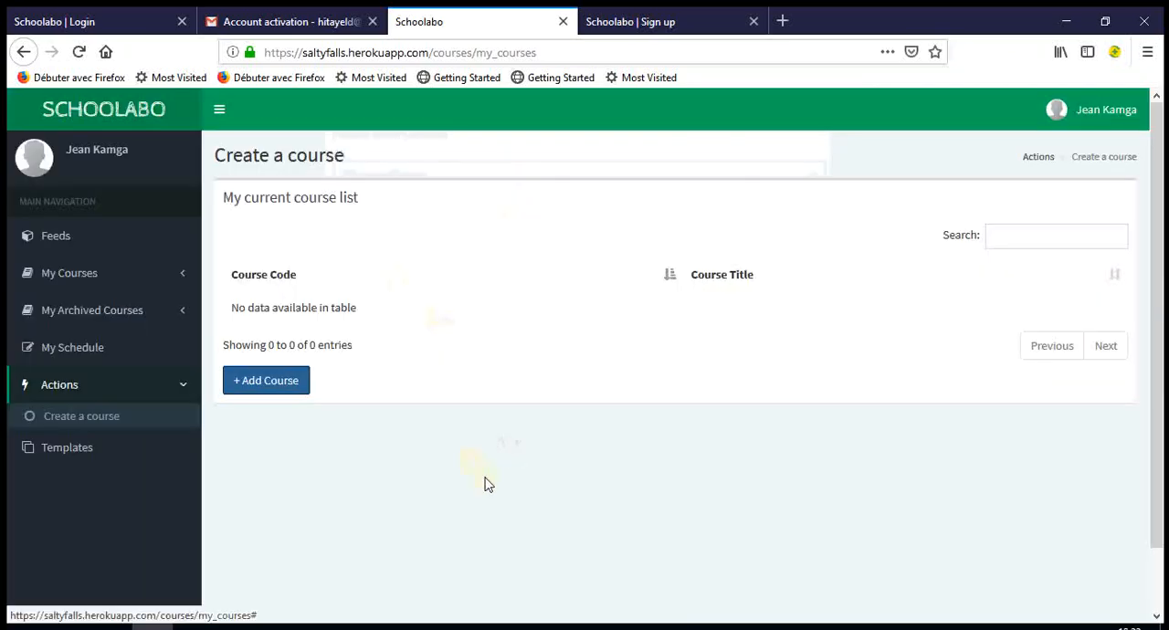